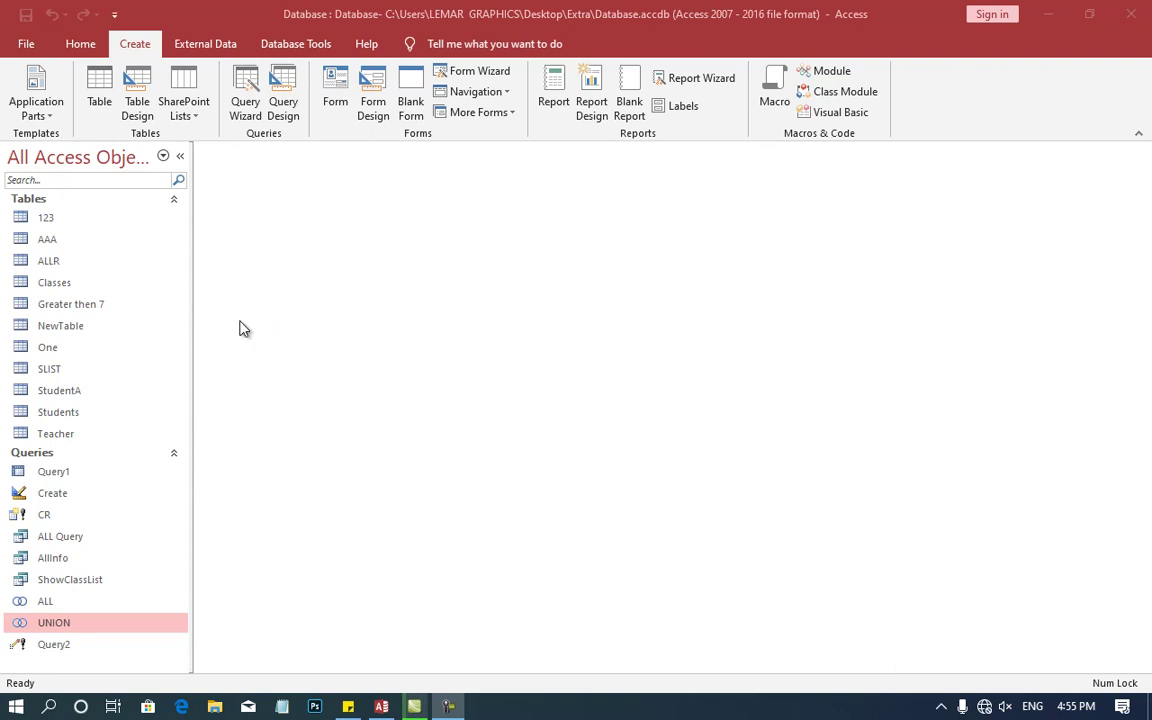
Open the New Query wizard list and preview the Crosstab, Find Duplicates and Find Unmatched wizards.
left_click(247, 120)
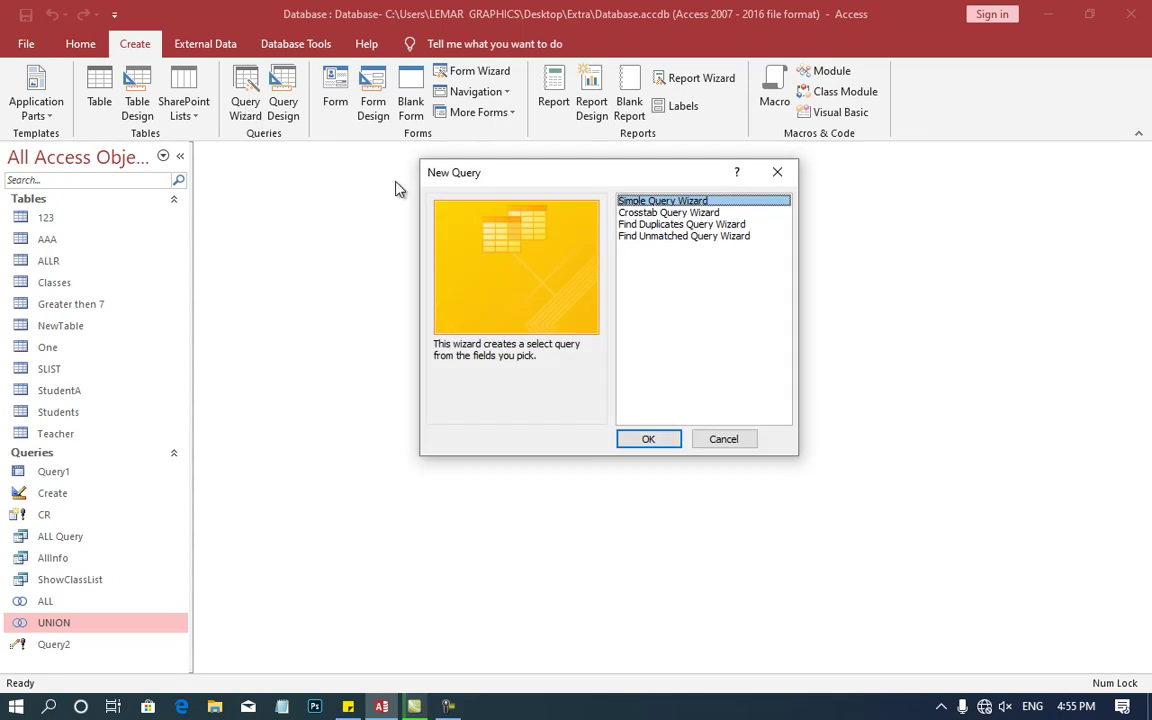
left_click_drag(470, 182, 282, 176)
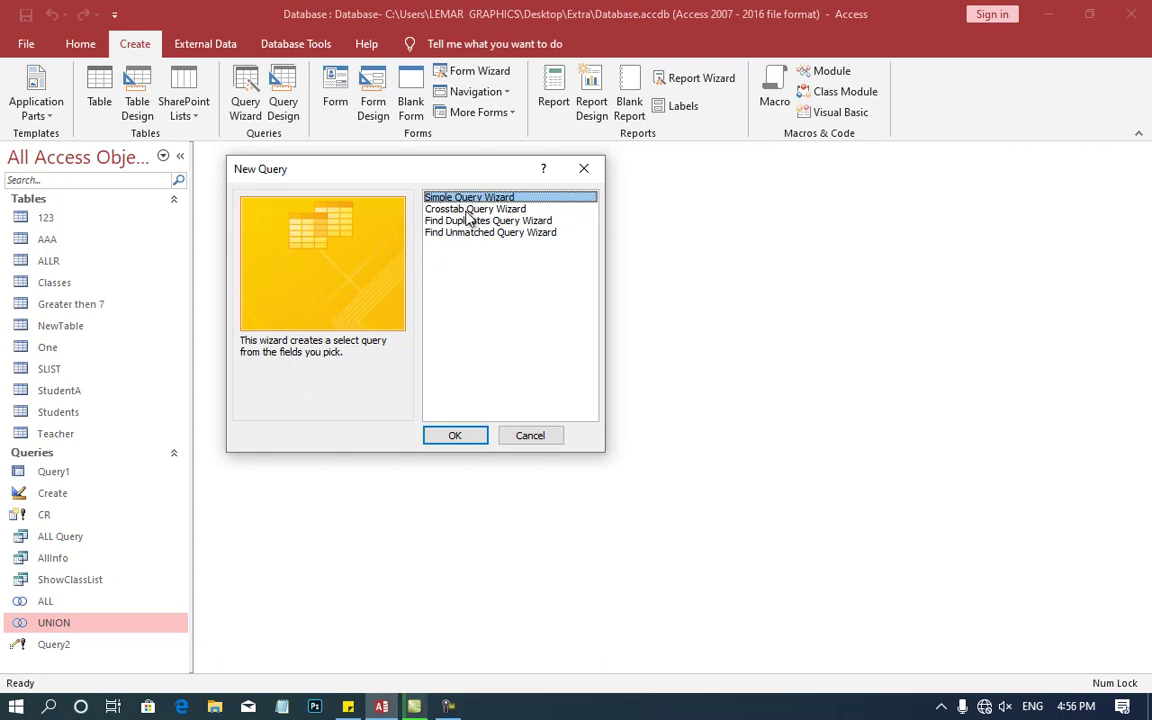
left_click(466, 210)
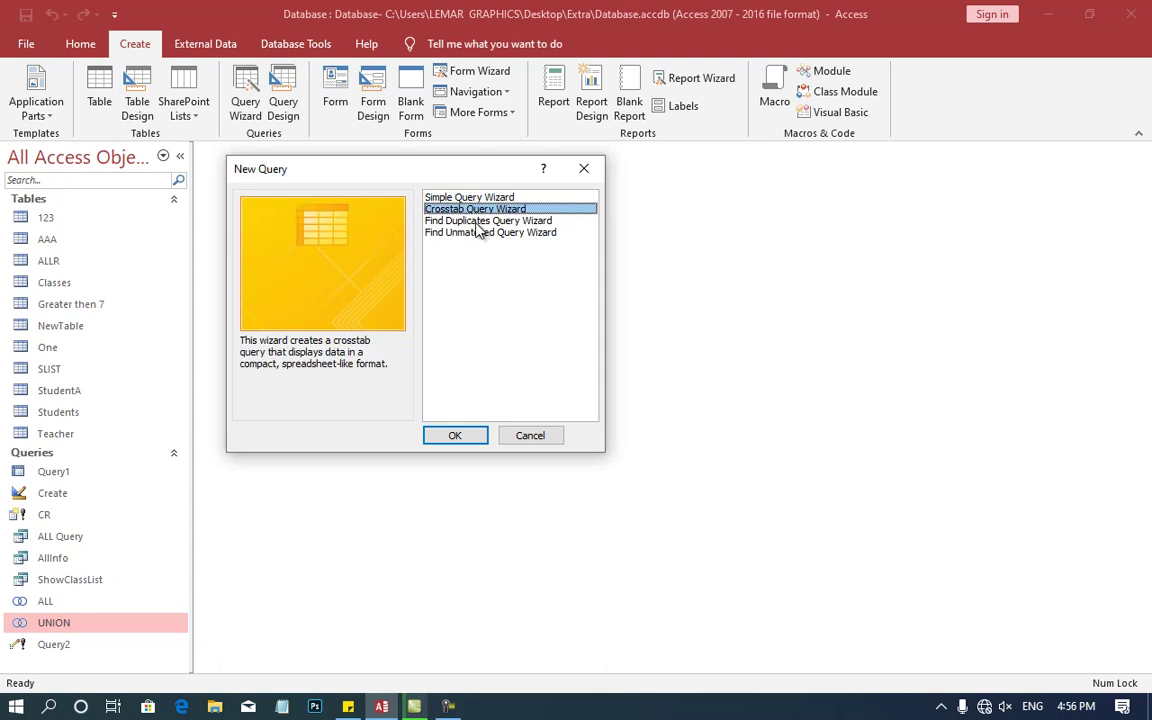
left_click(478, 221)
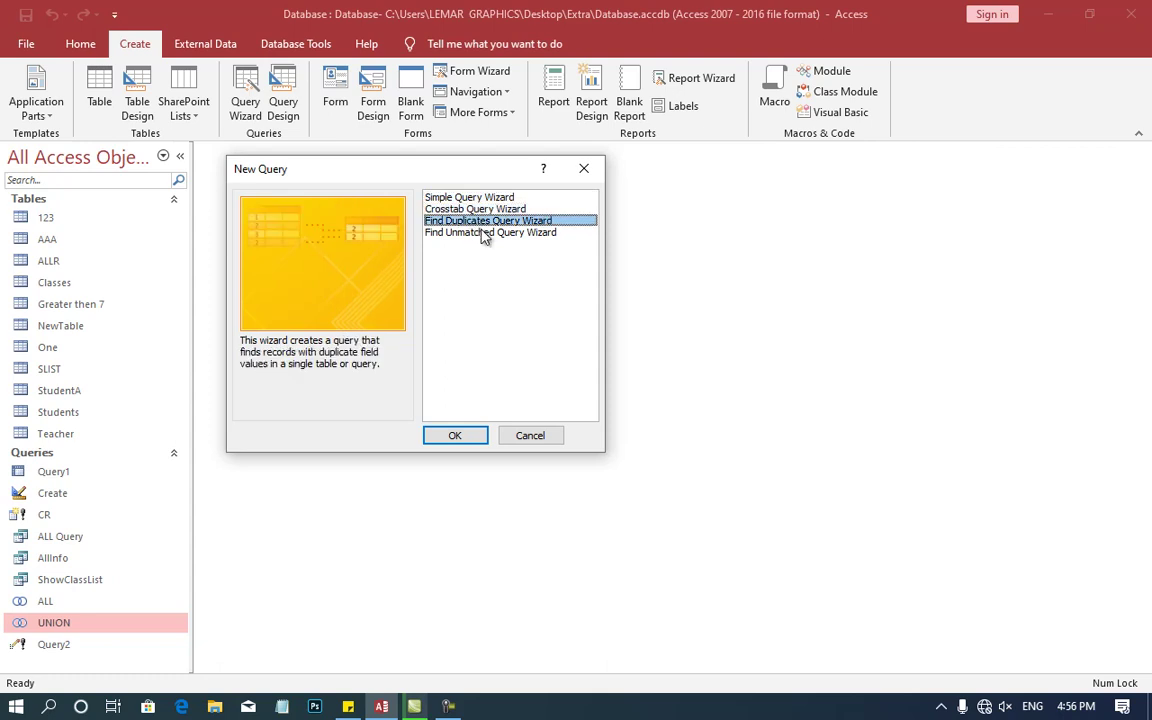
left_click(481, 233)
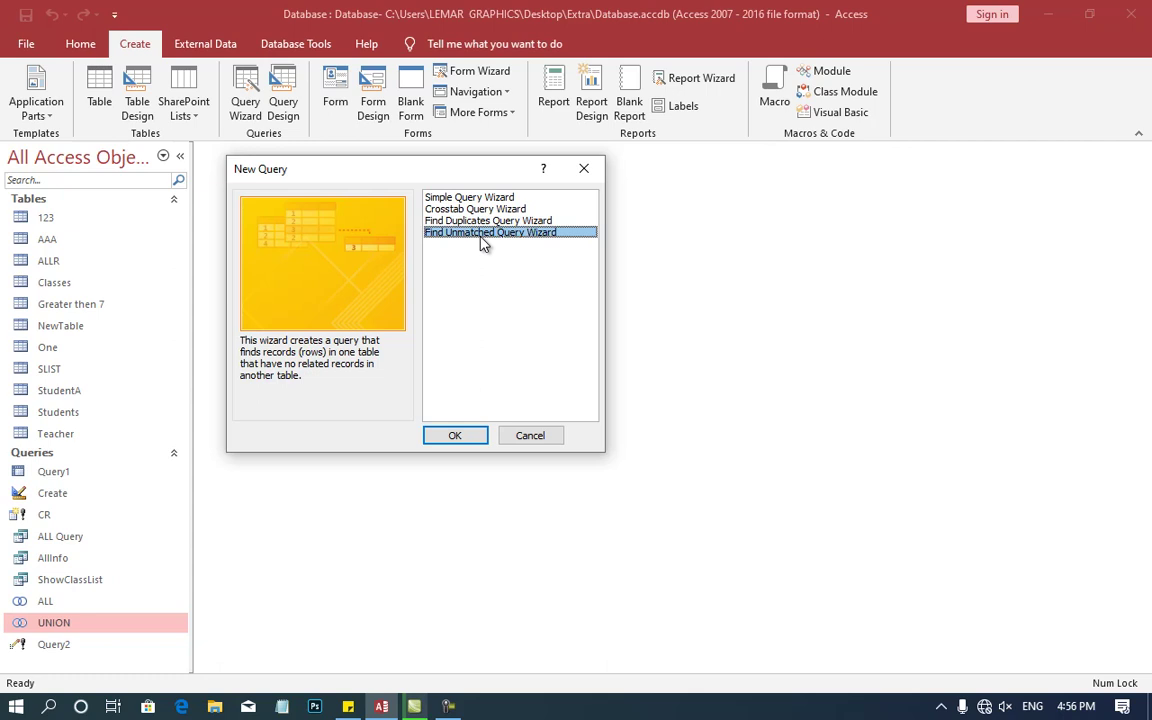
Compare the wizard types once more, then start the Simple Query Wizard.
left_click(471, 199)
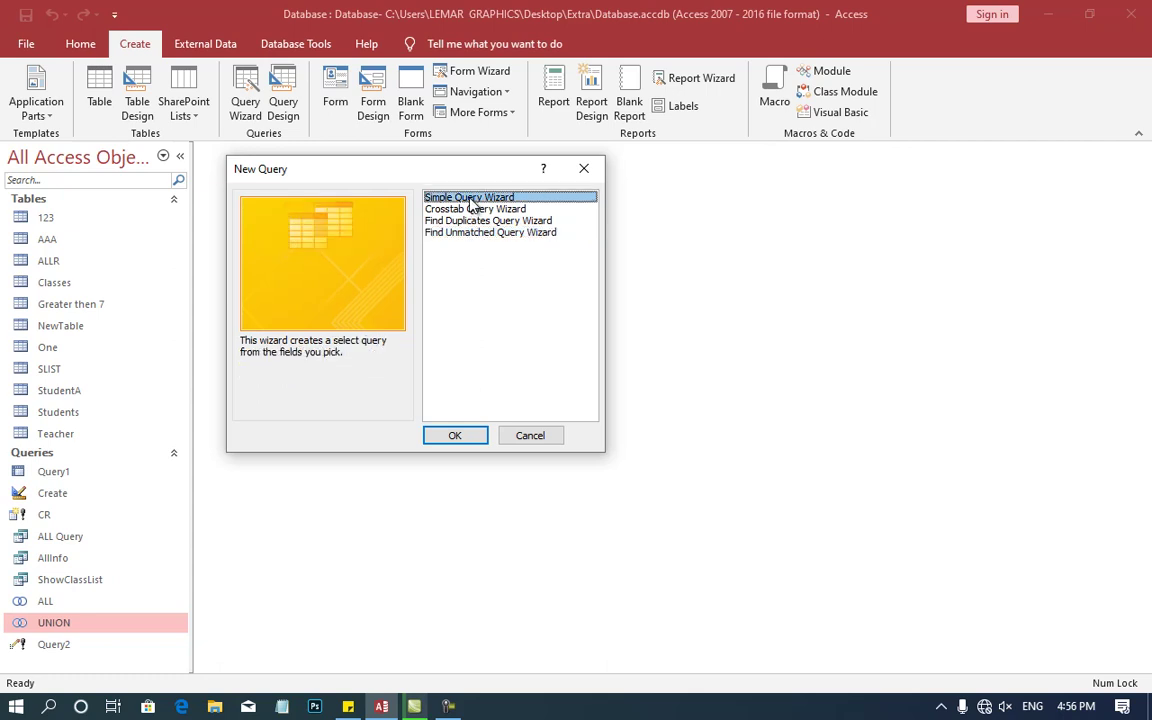
left_click(475, 210)
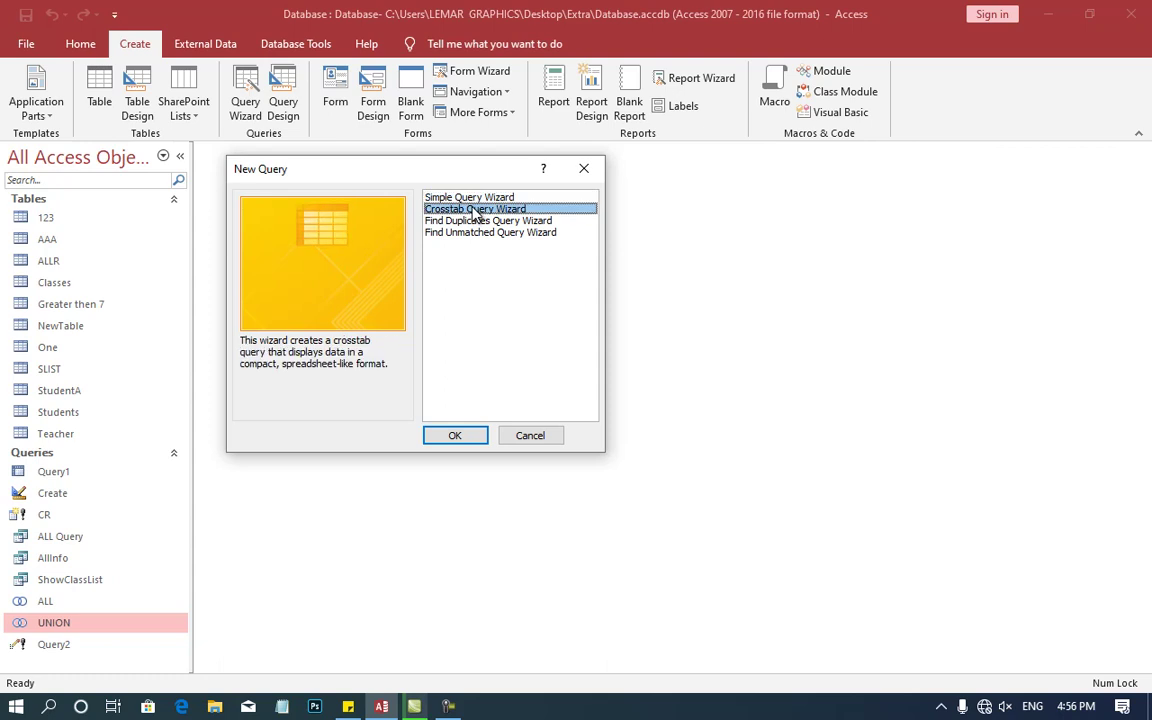
left_click(479, 221)
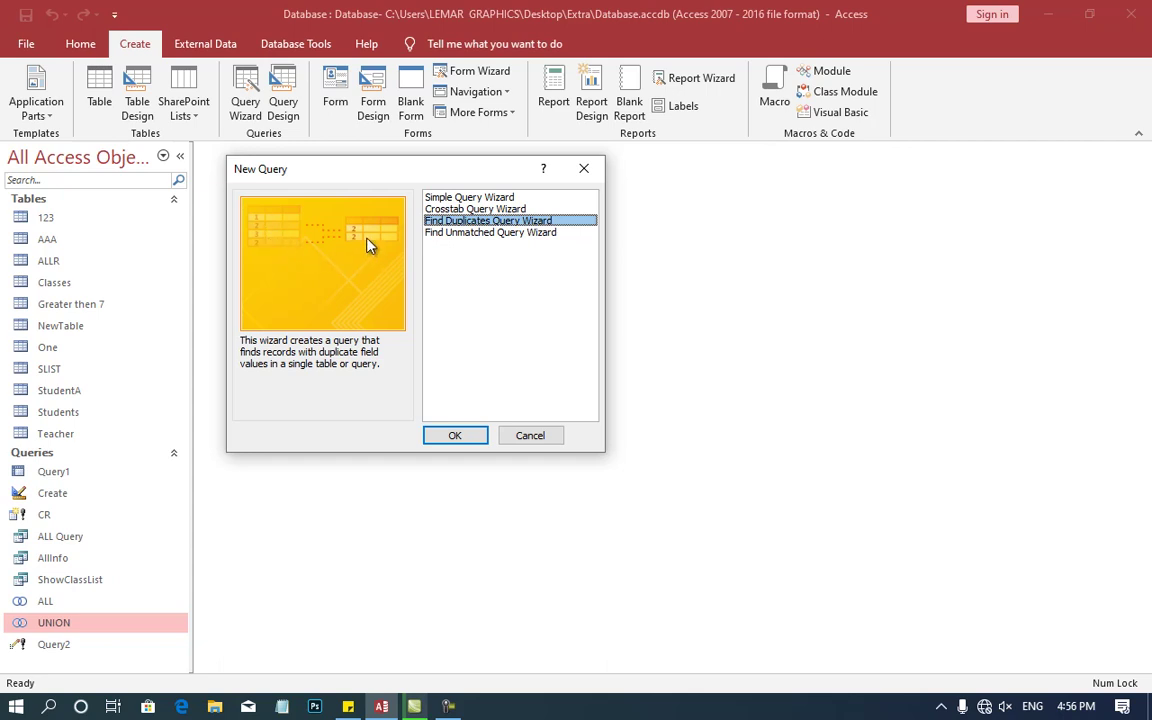
left_click(476, 234)
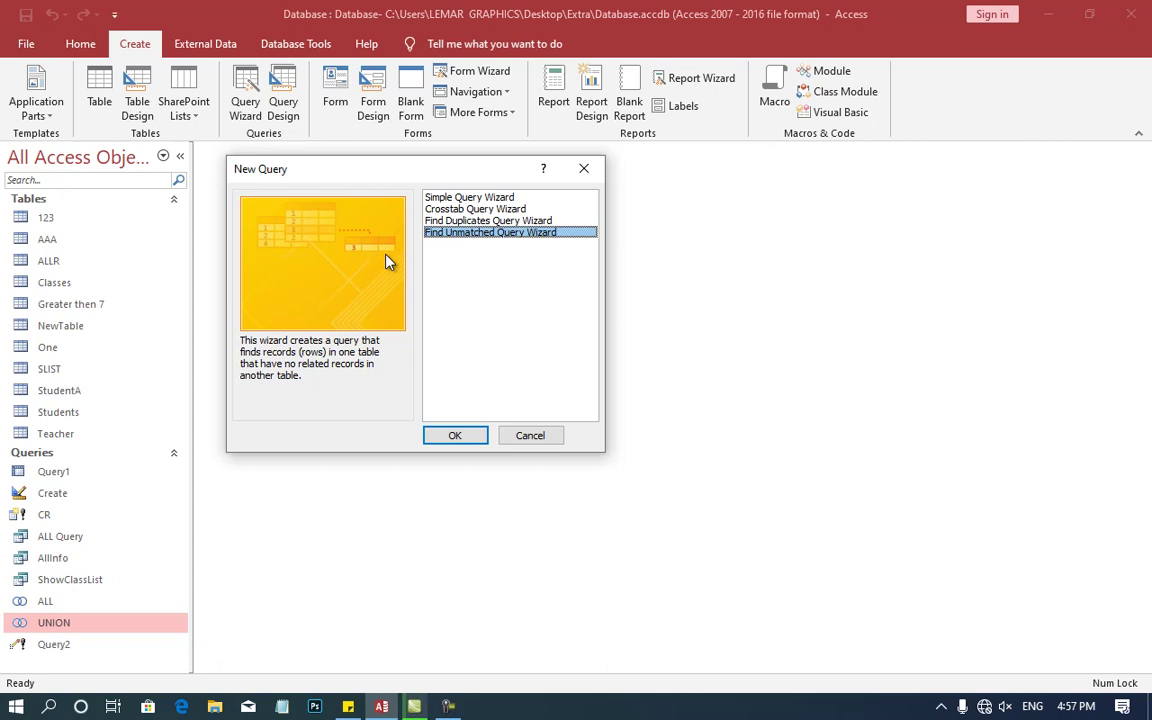
left_click(437, 220)
left_click(453, 199)
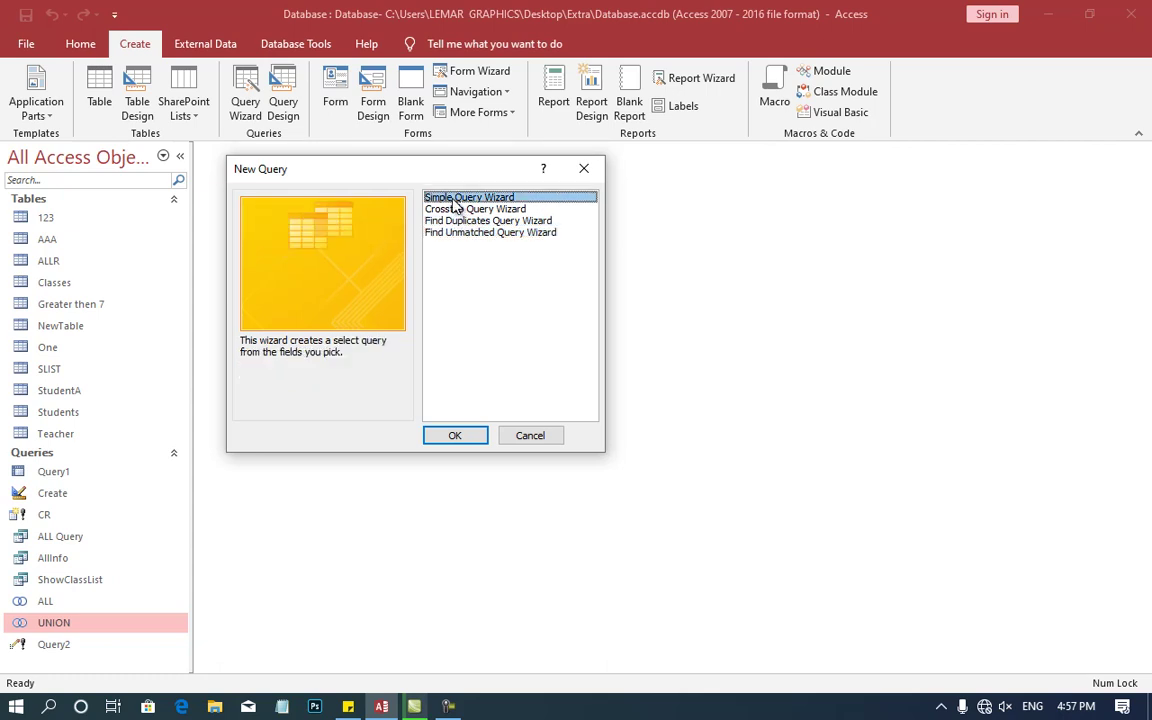
left_click(456, 434)
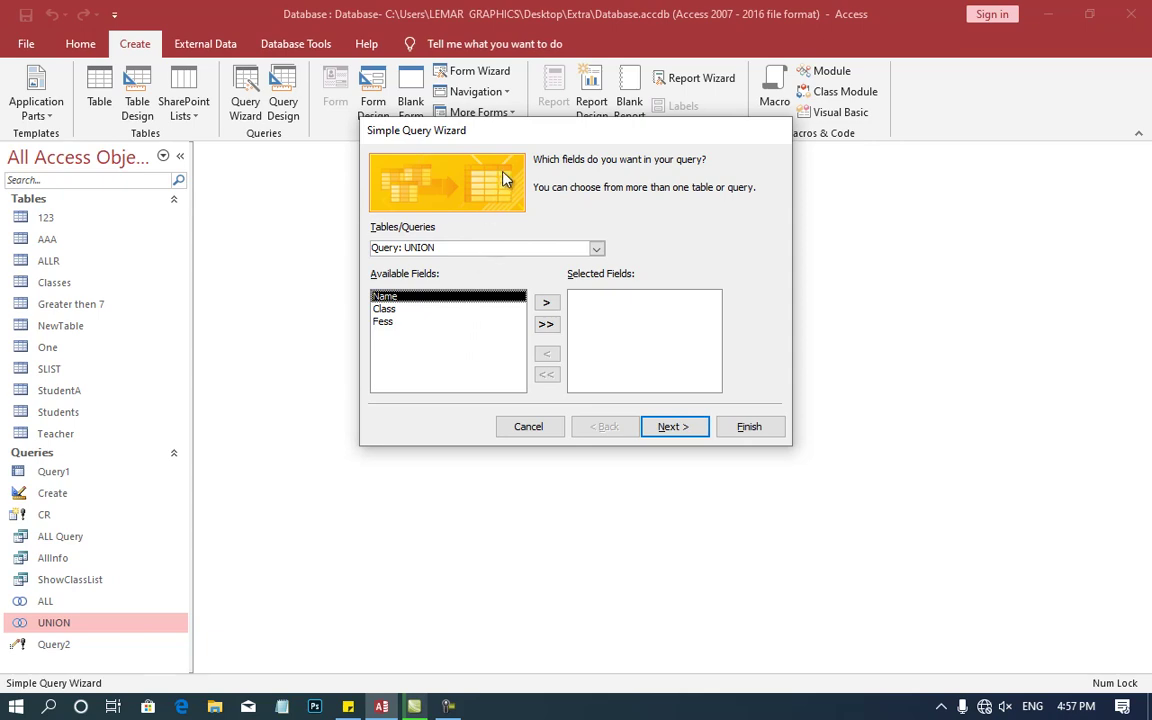
Add all fields from Query: UNION (Name, Class, Fess) and continue to the next wizard page.
left_click_drag(480, 135, 327, 144)
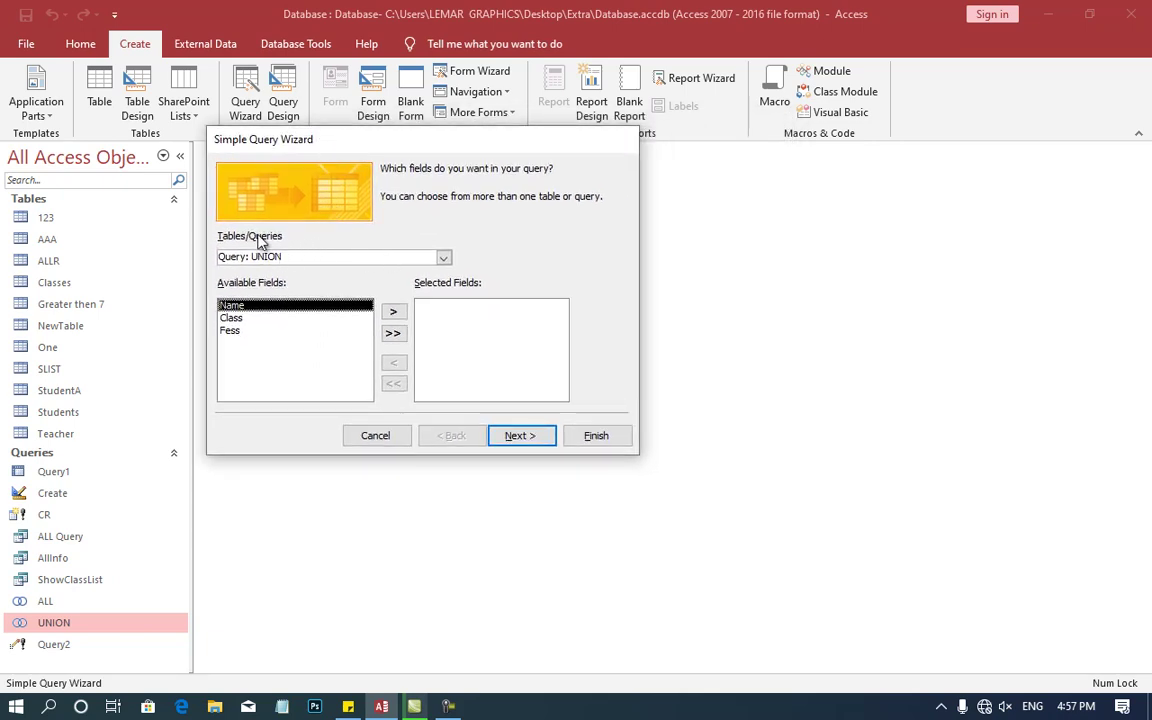
left_click(444, 258)
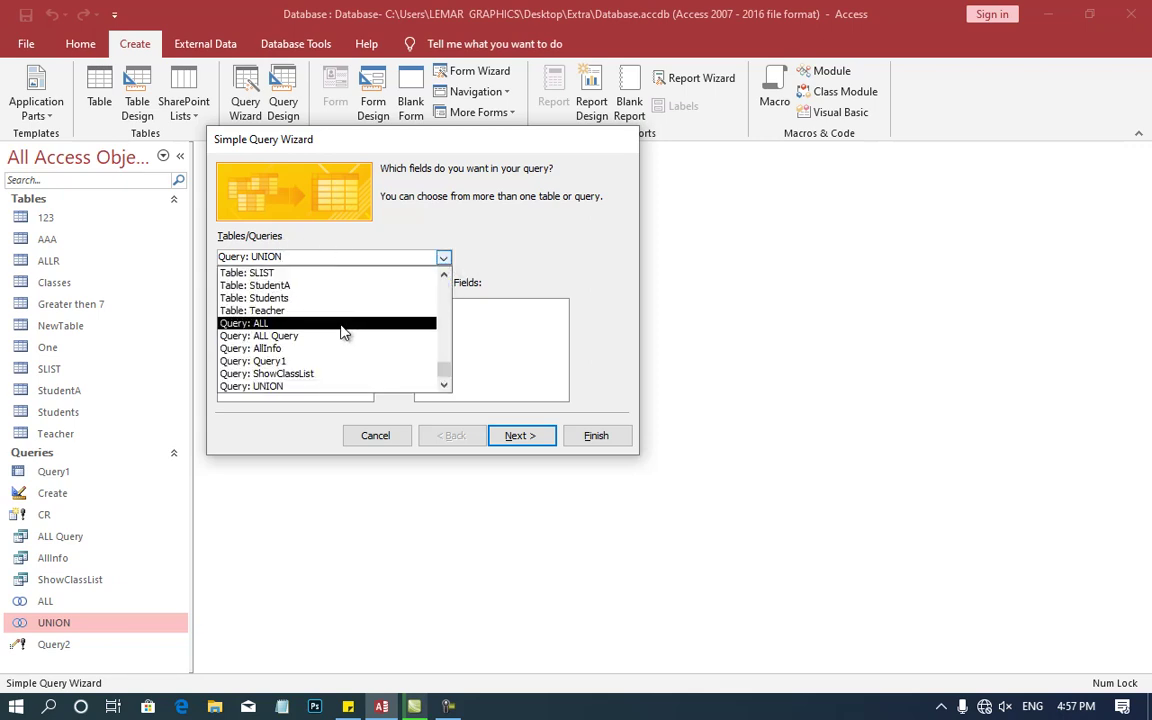
scroll(322, 360, "up", 1)
scroll(320, 365, "up", 2)
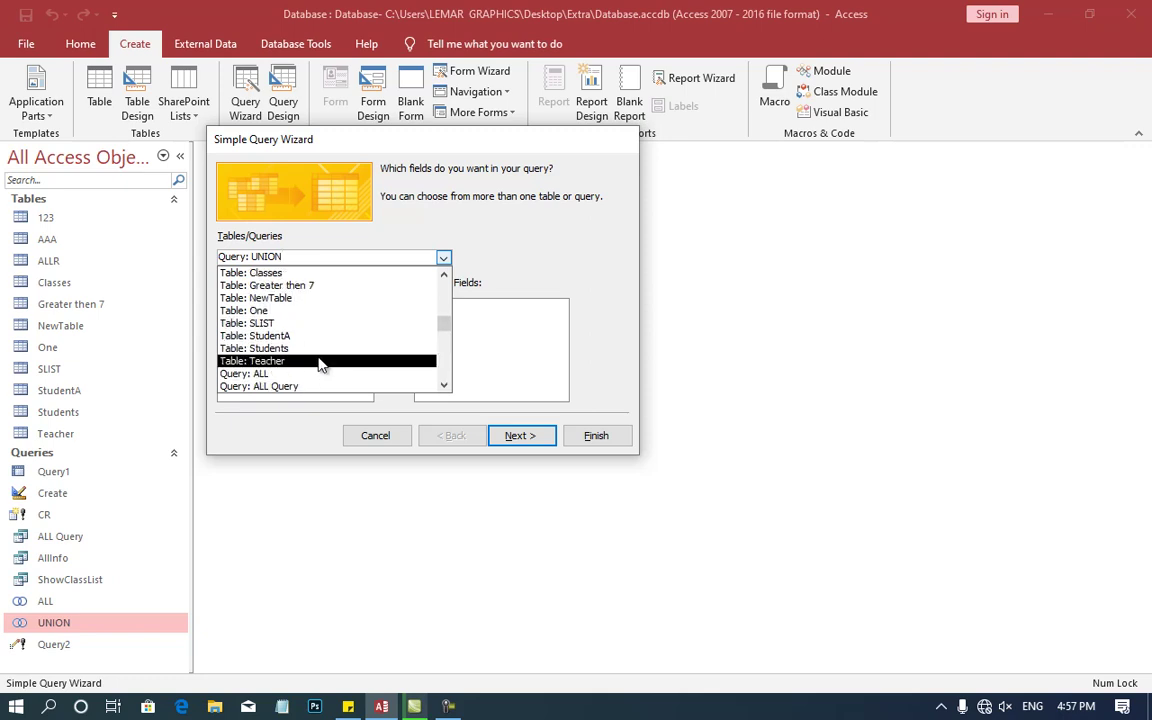
scroll(321, 362, "down", 2)
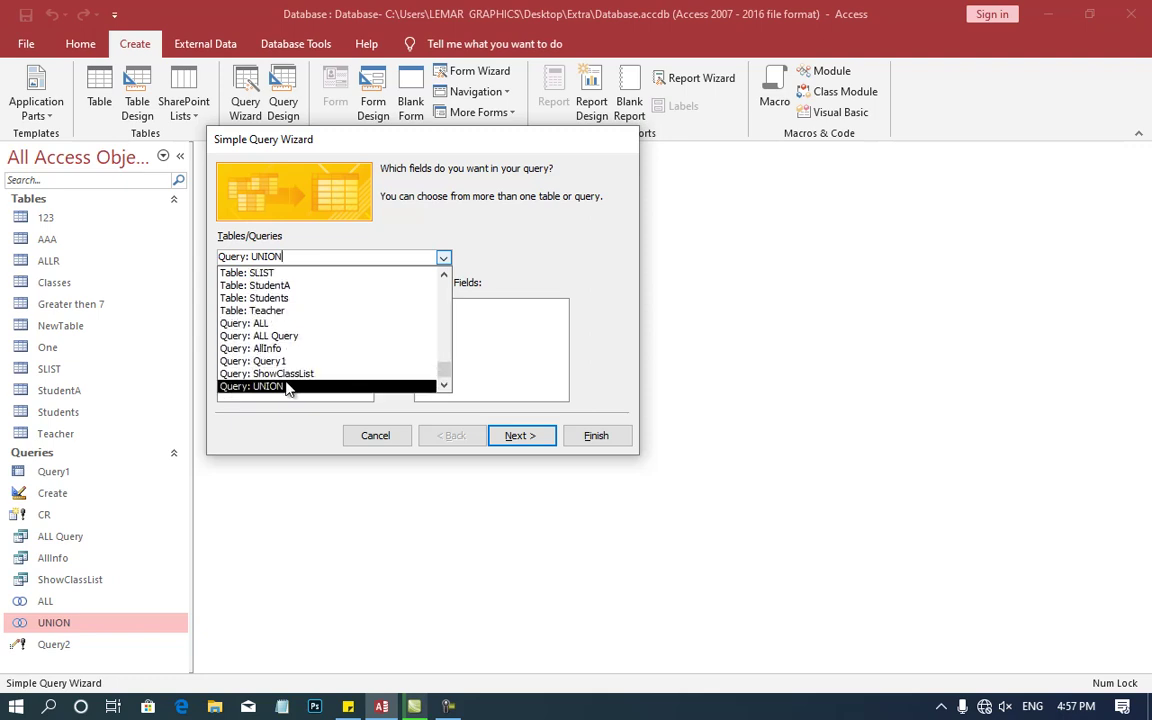
left_click(287, 387)
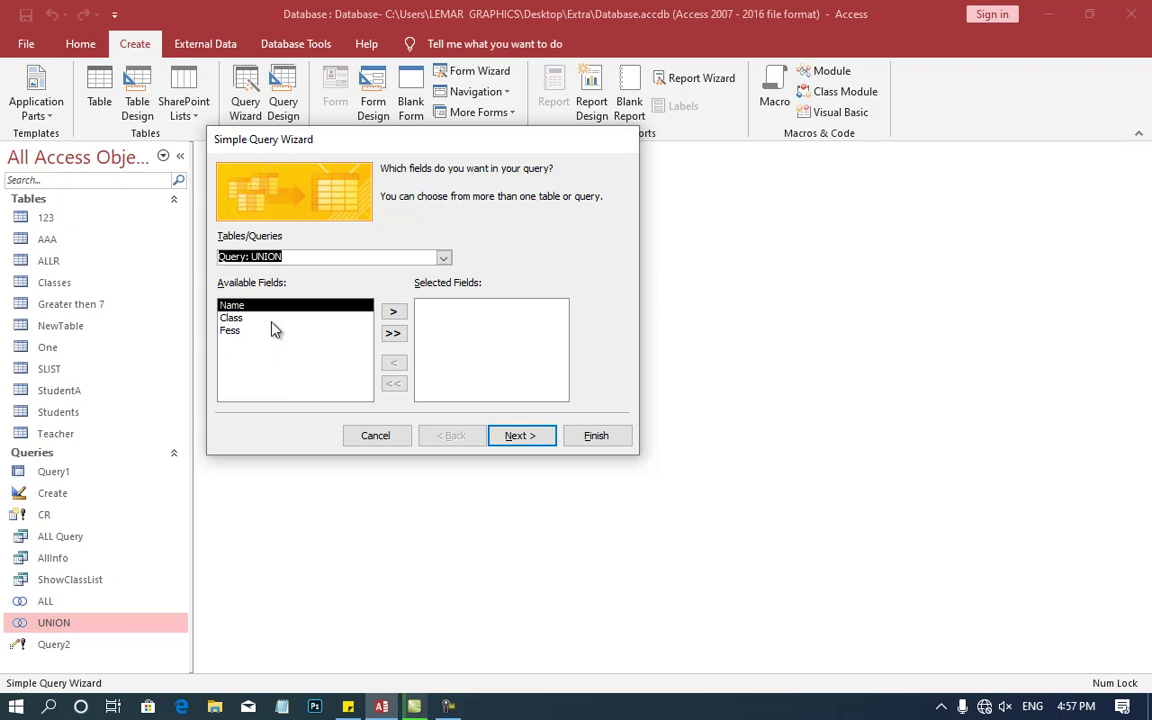
left_click(393, 333)
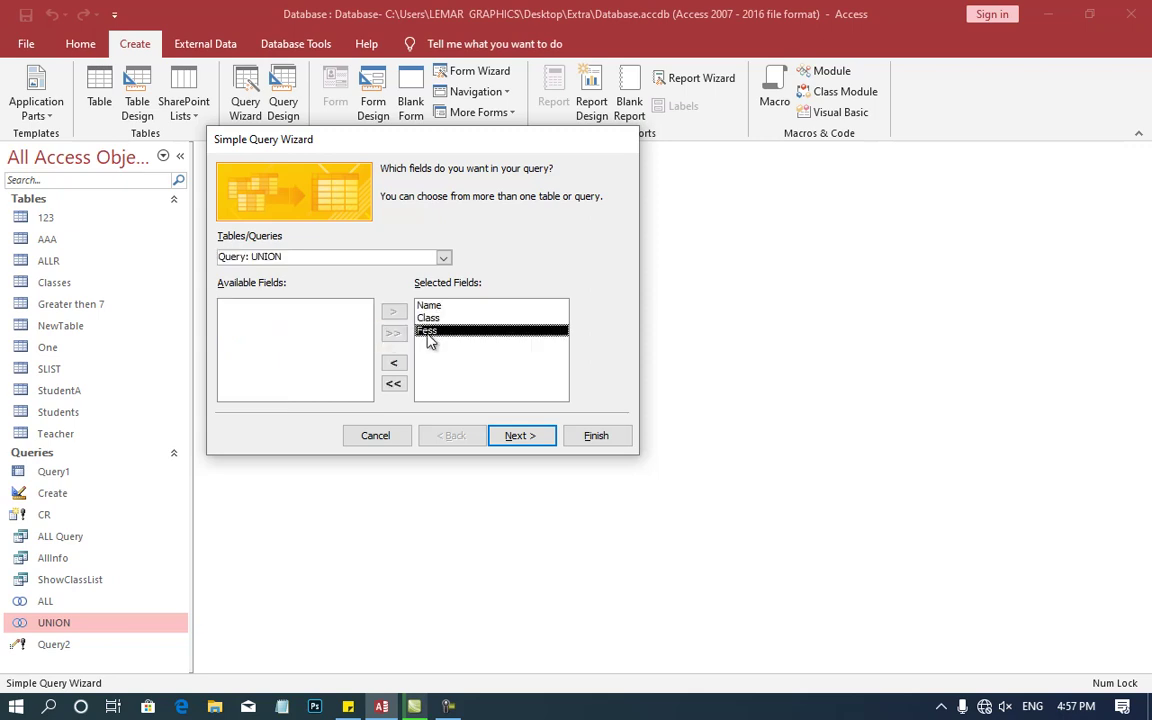
left_click(508, 440)
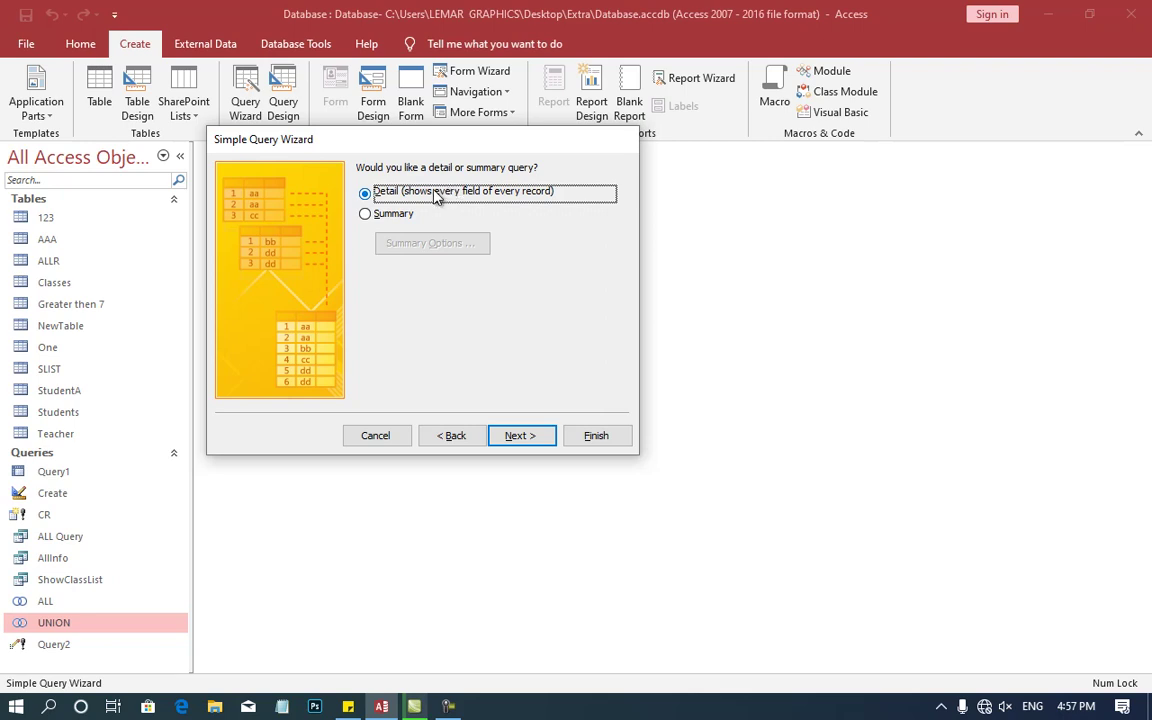
Make it a Summary query and bring up the Summary Options for Fess.
left_click(391, 217)
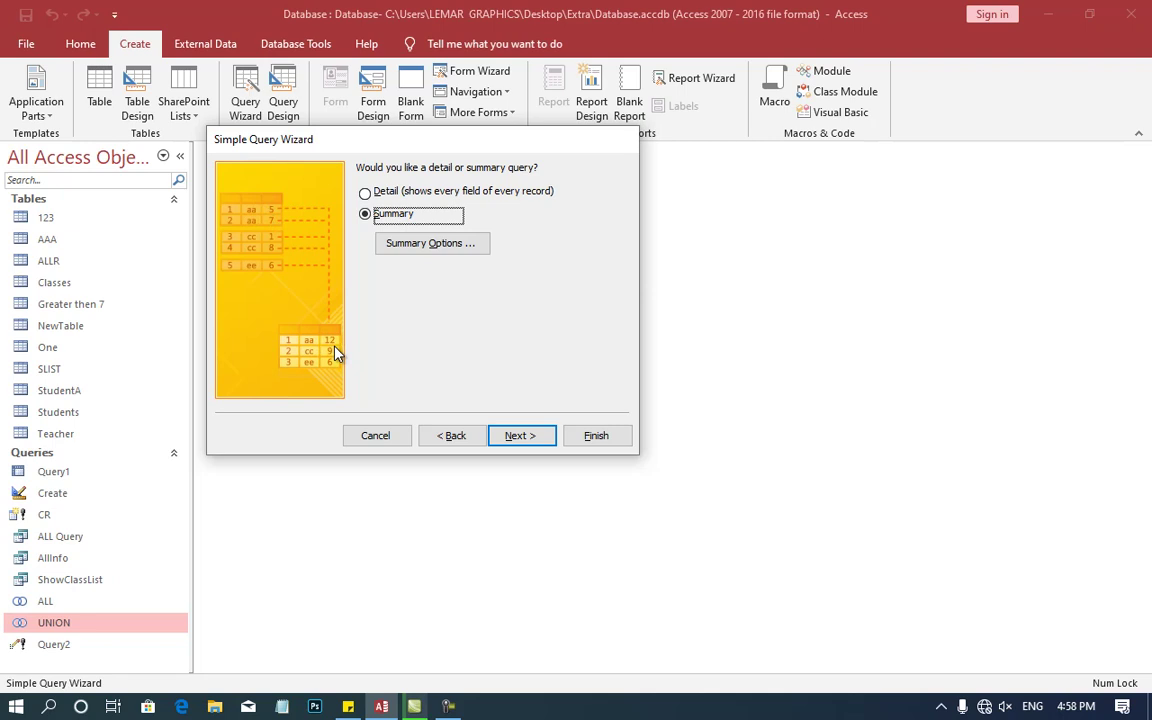
left_click(378, 194)
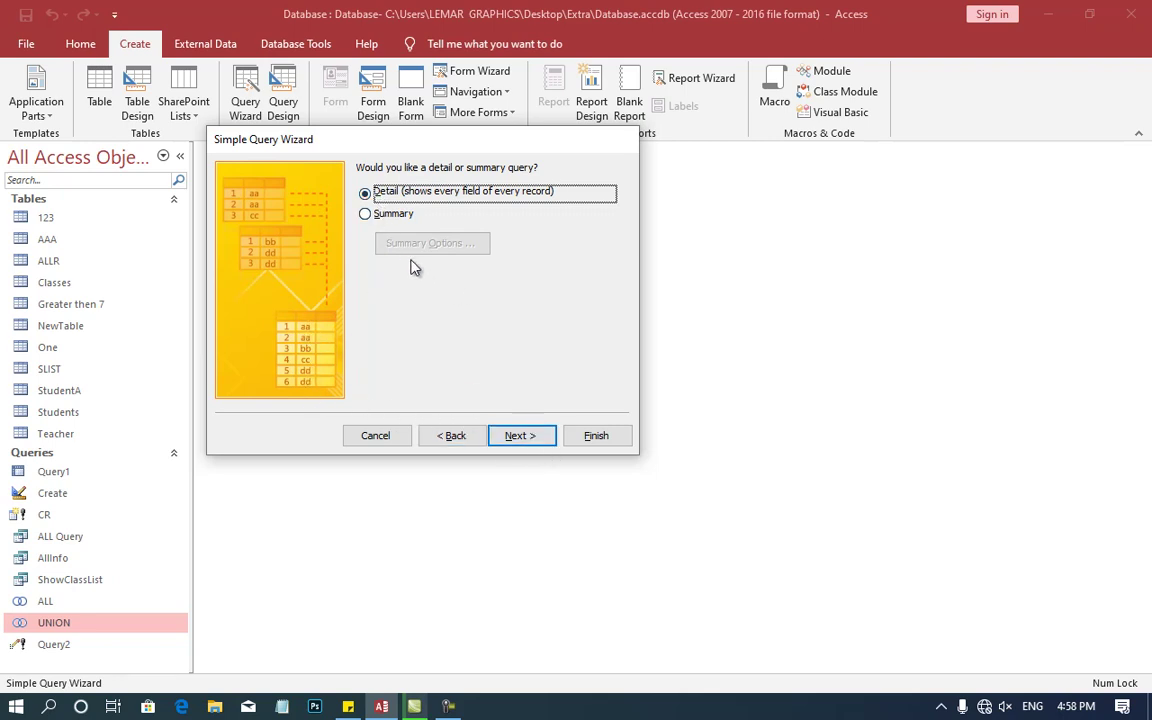
left_click(393, 214)
left_click(420, 241)
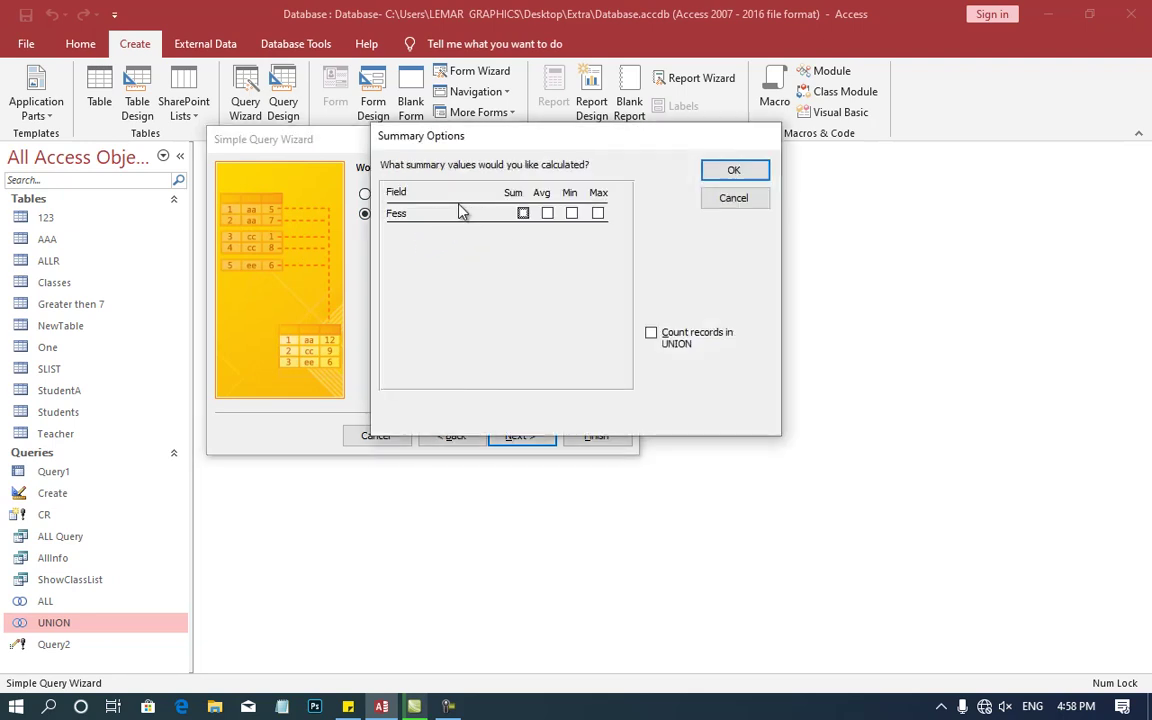
Sum the Fess field only and count the records in UNION, then confirm.
left_click(523, 214)
left_click(547, 214)
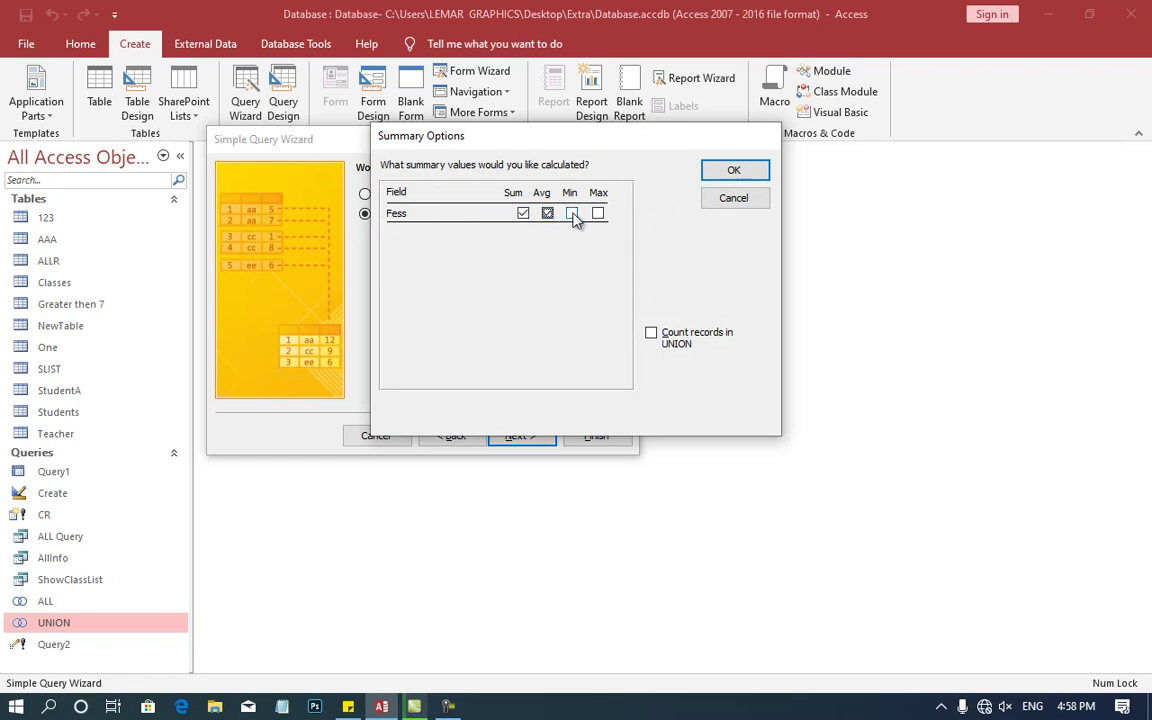
left_click(572, 215)
left_click(571, 214)
left_click(547, 214)
left_click(666, 339)
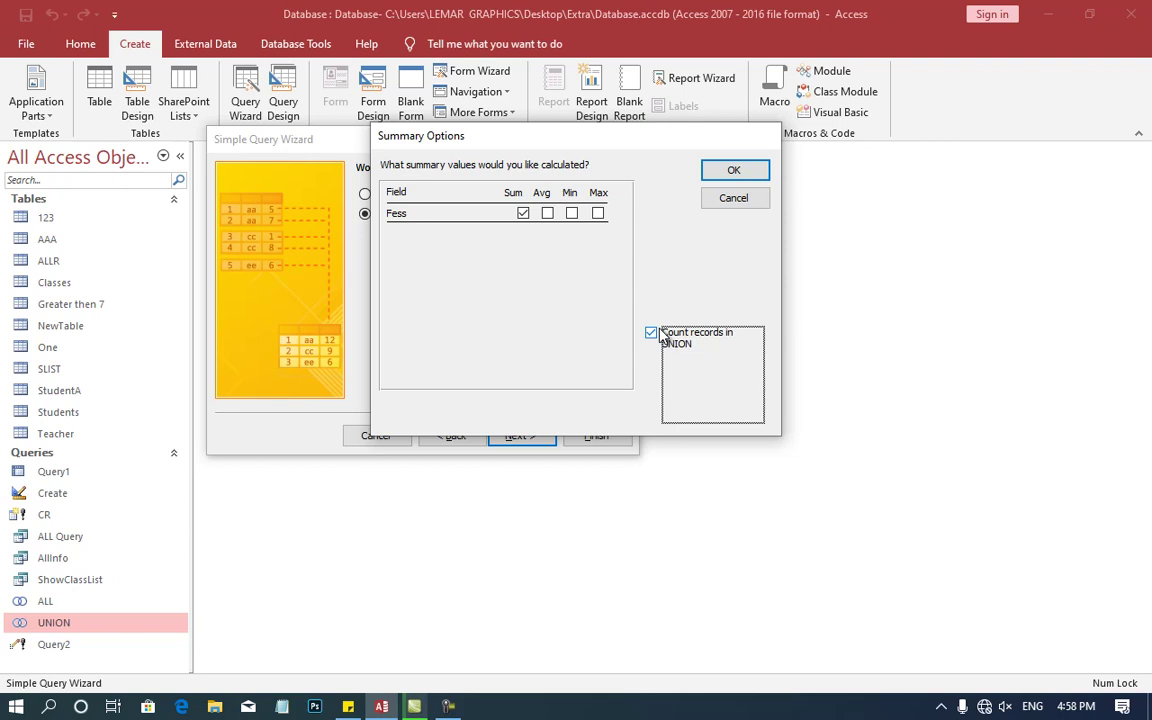
left_click(733, 170)
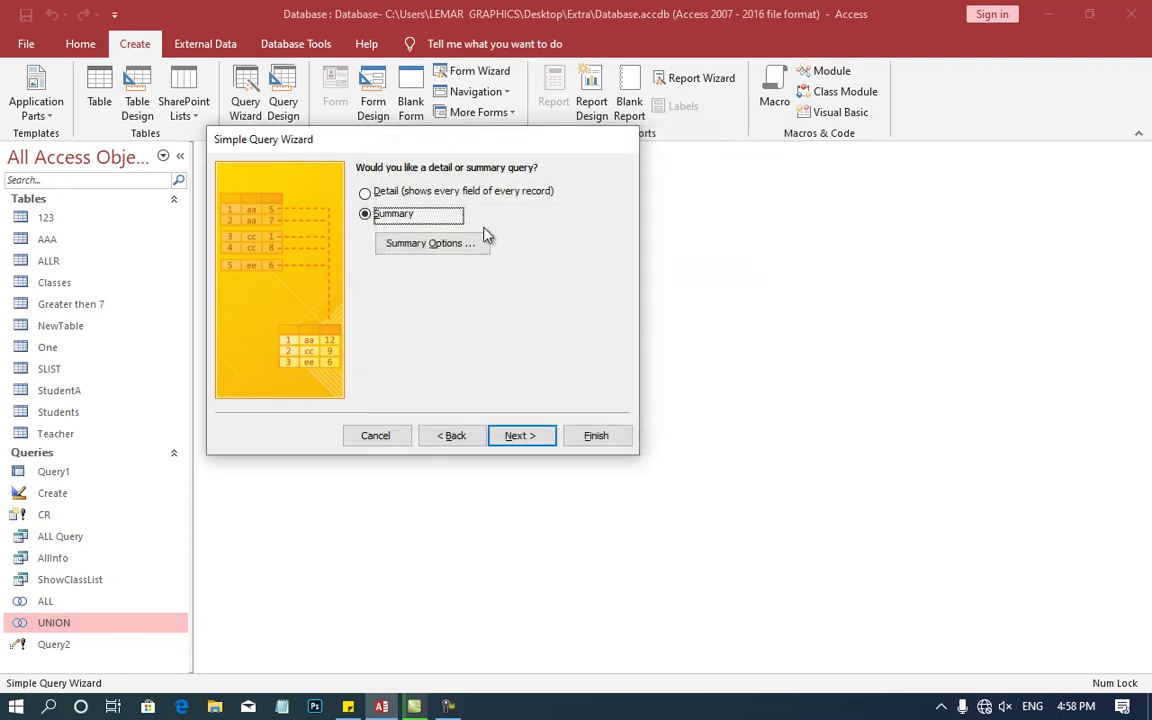
Finish the wizard with the title 'UNION Query', set to open the query results.
left_click(511, 438)
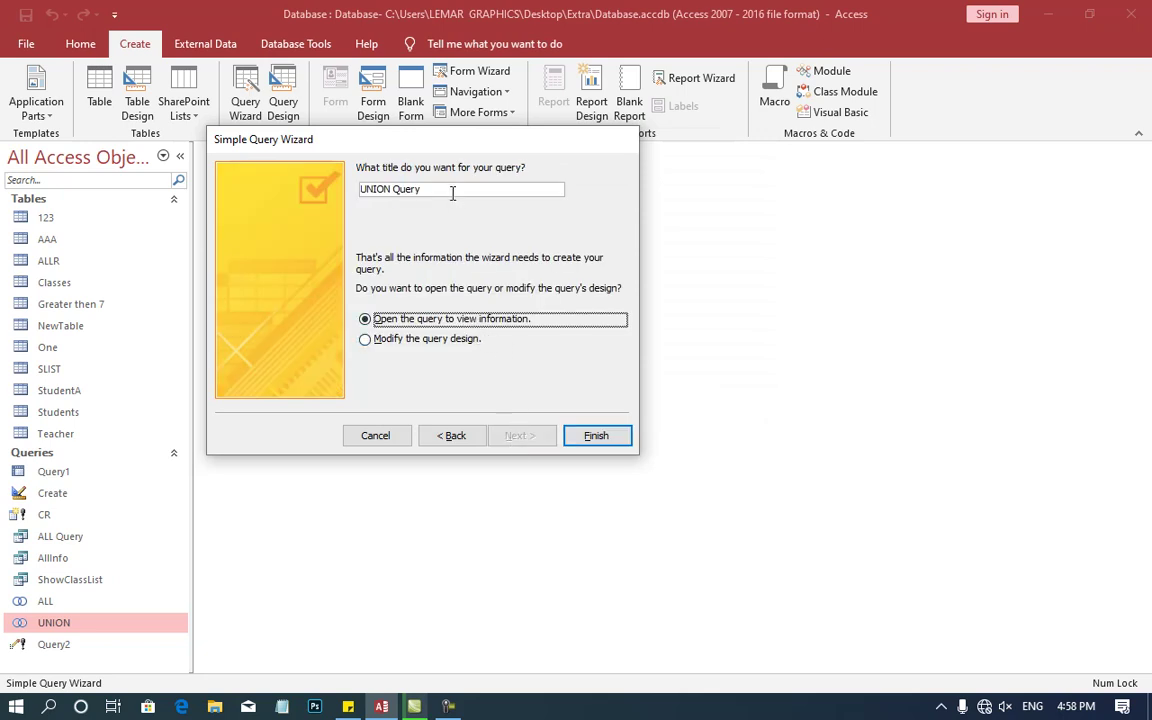
left_click_drag(422, 189, 348, 188)
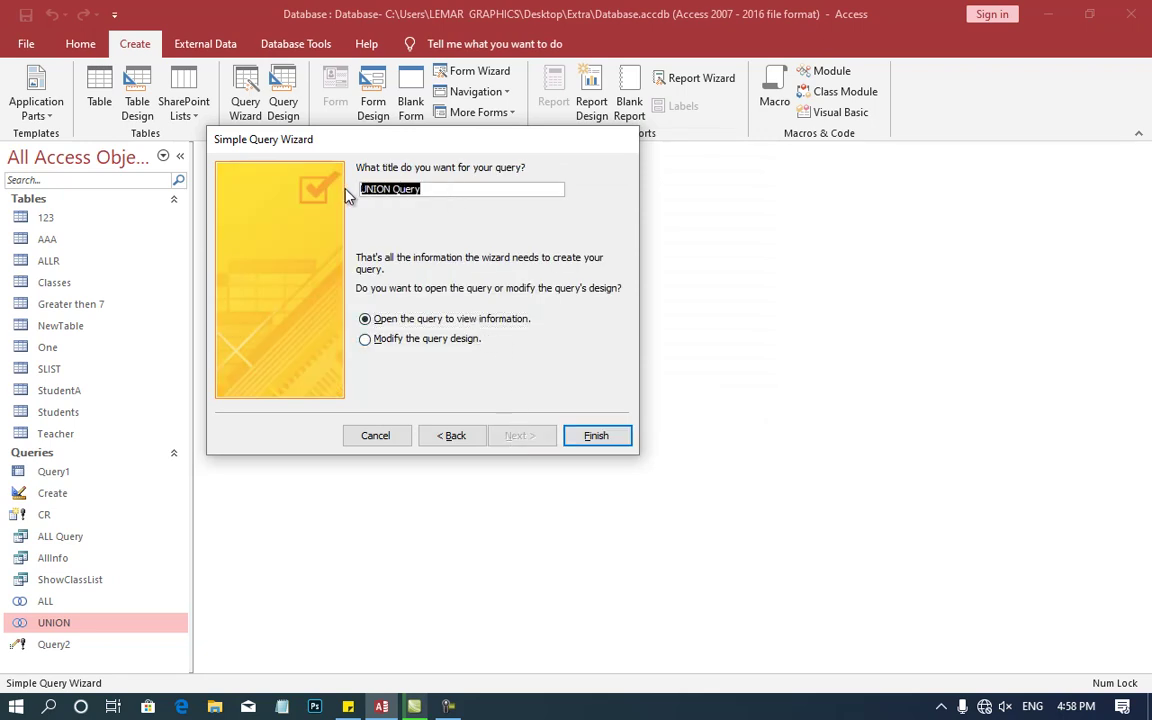
left_click(428, 340)
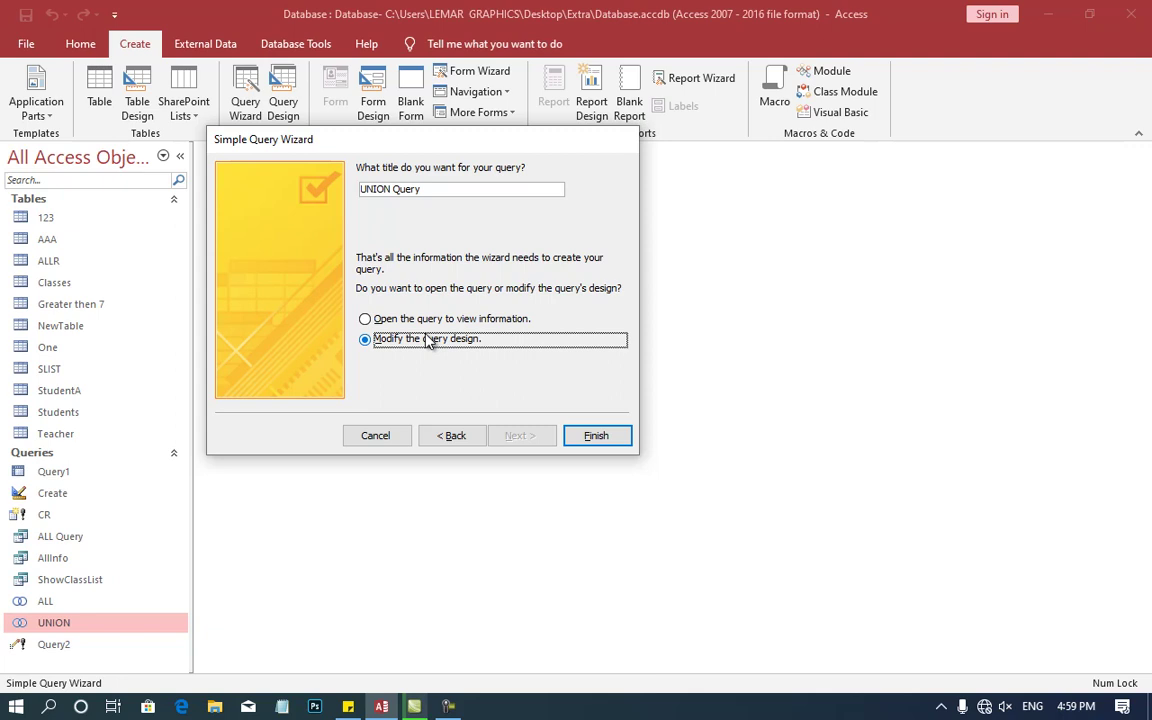
left_click(431, 321)
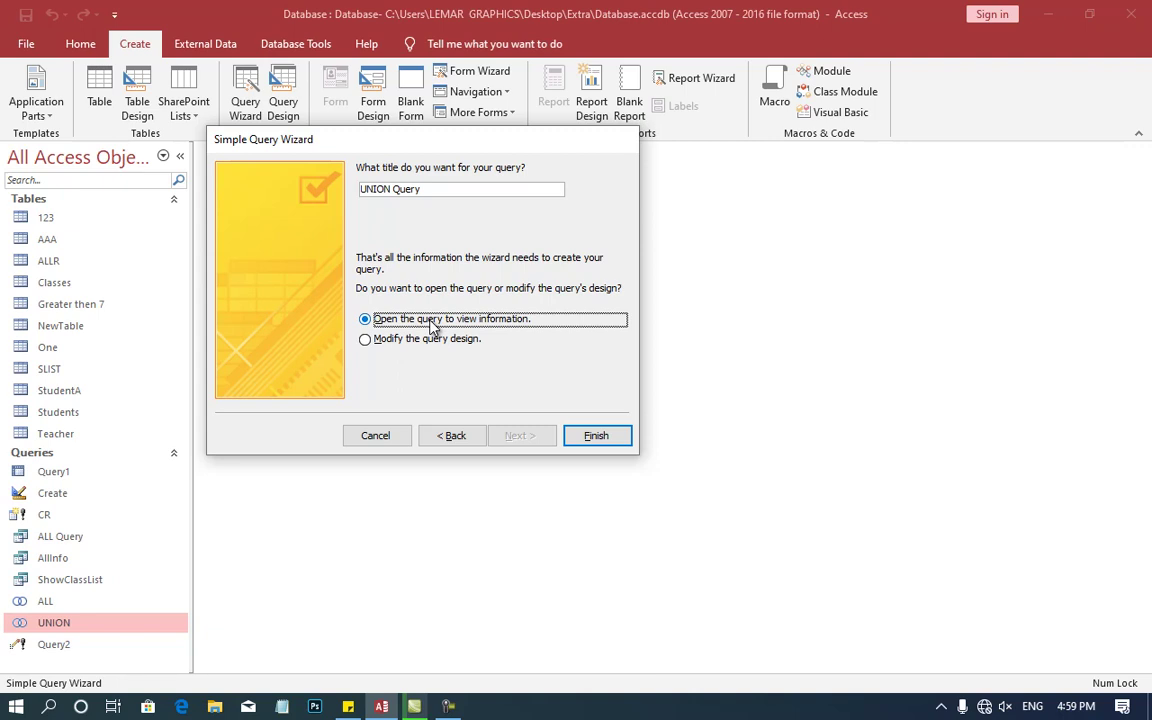
left_click(583, 436)
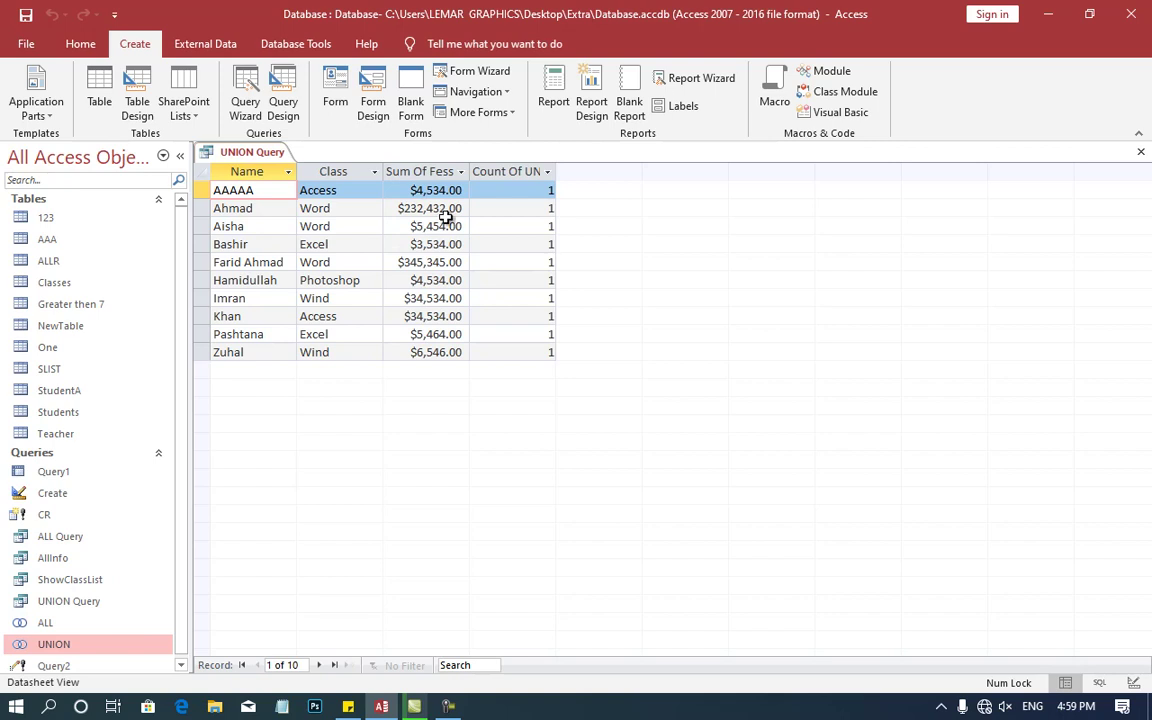
Edit records in the UNION Query results, including the Khan row, then close the datasheet.
left_click(528, 190)
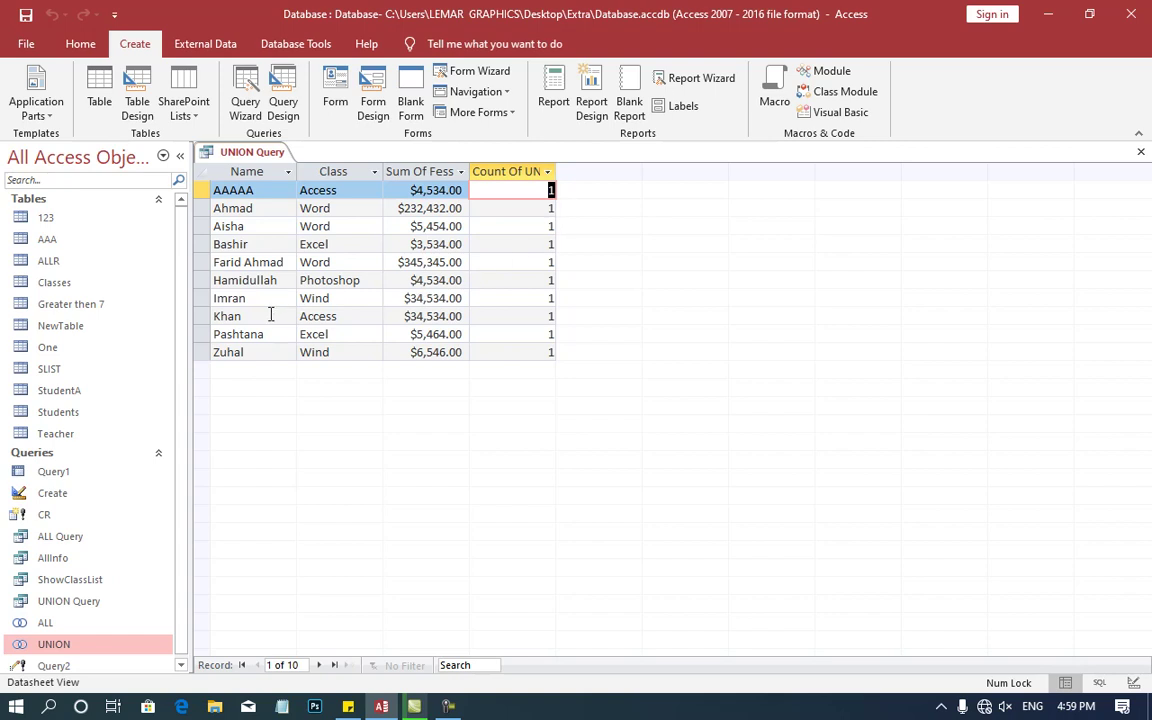
left_click_drag(243, 316, 221, 316)
left_click(203, 316)
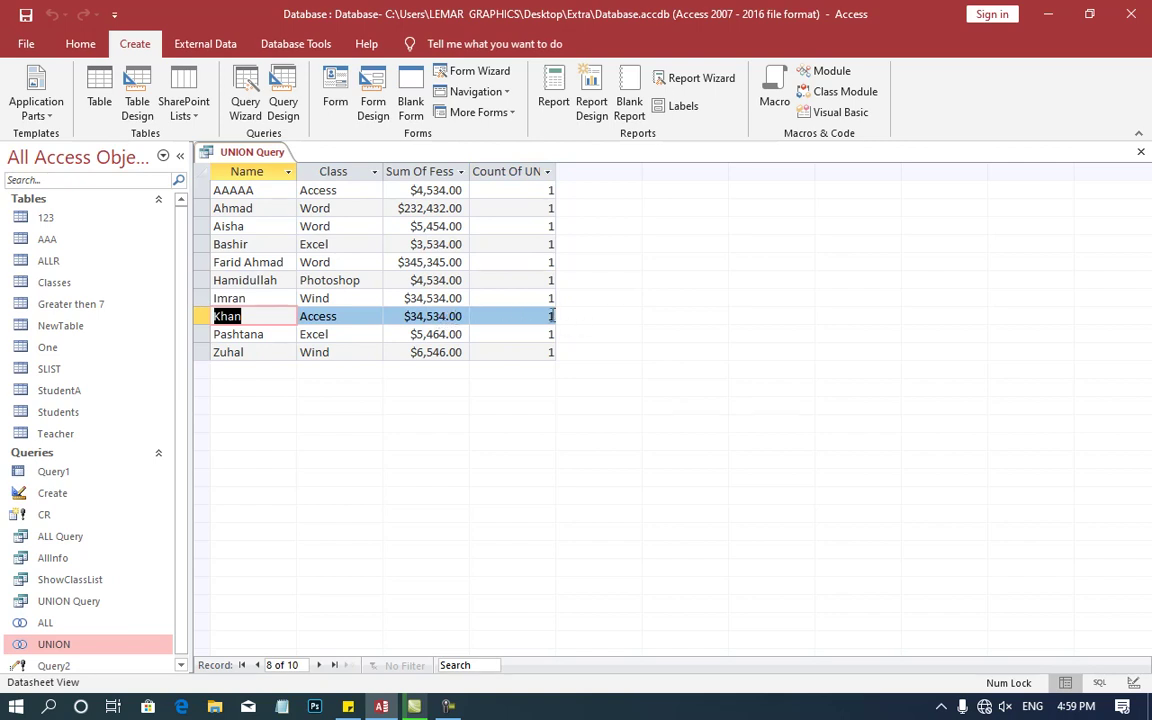
key("End")
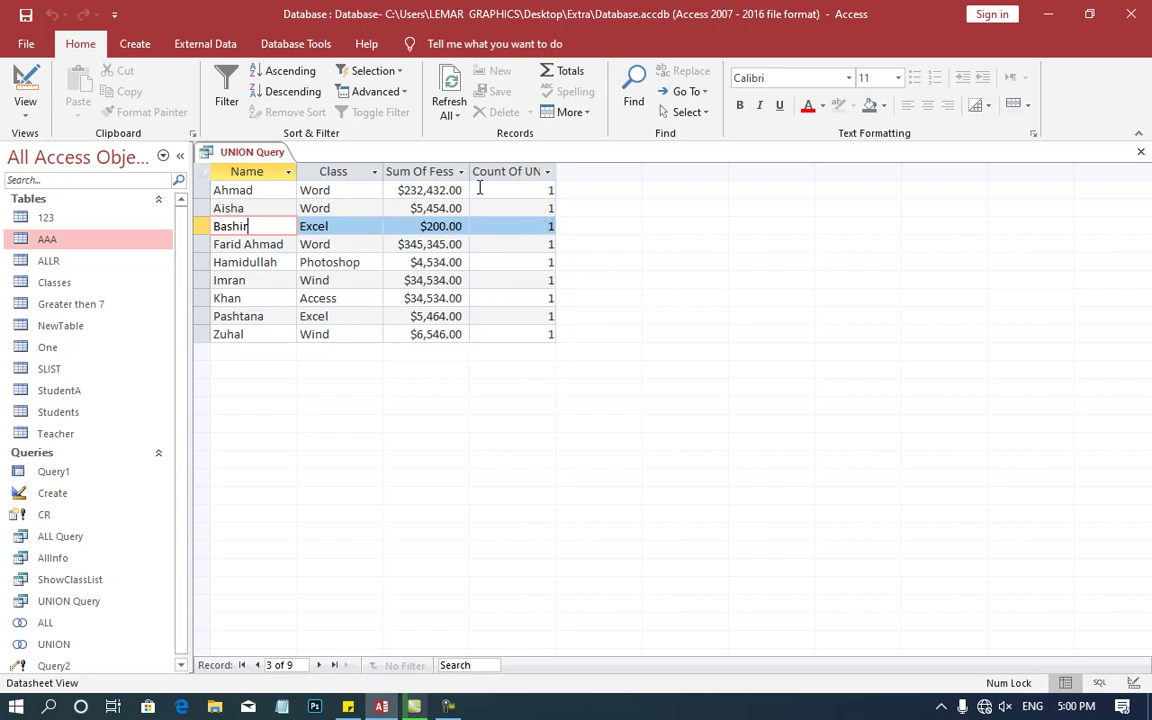
key("ctrl+w")
left_click(125, 45)
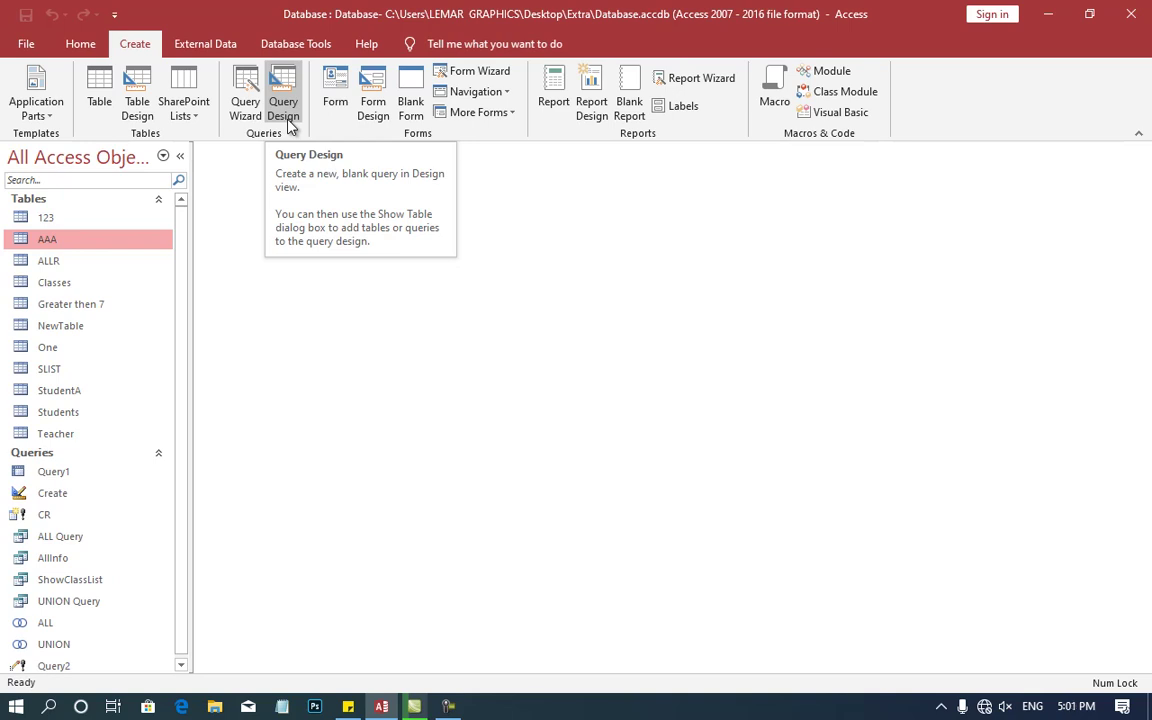
left_click(288, 124)
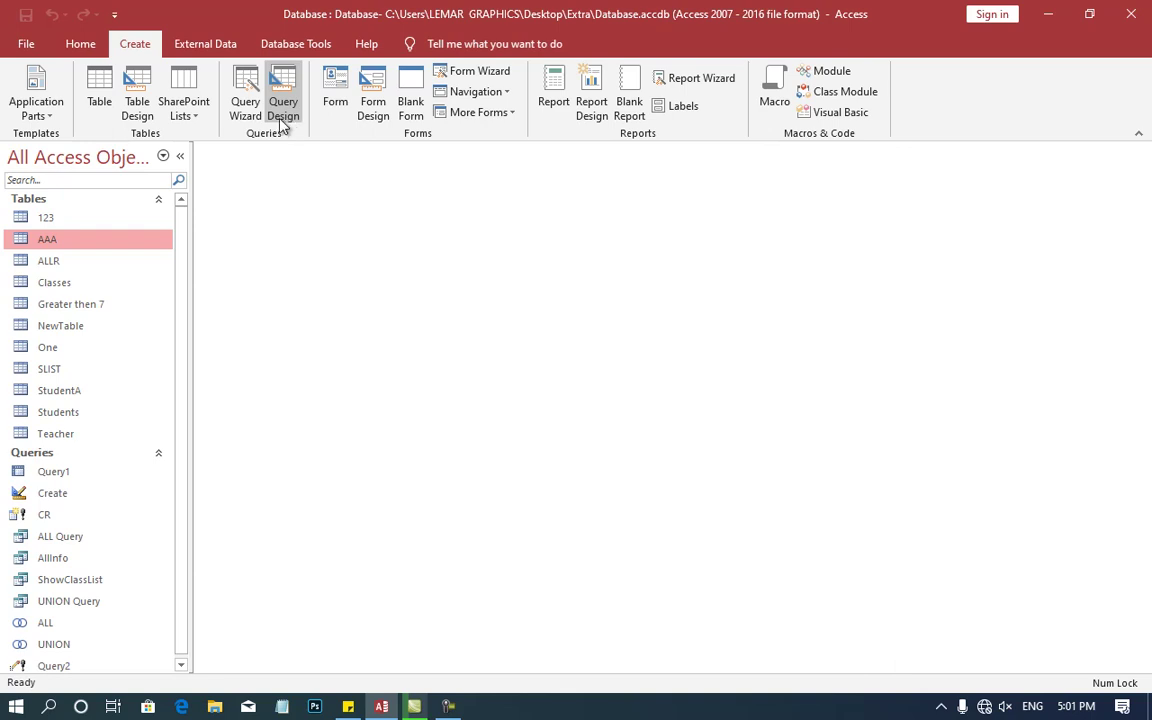
left_click(245, 105)
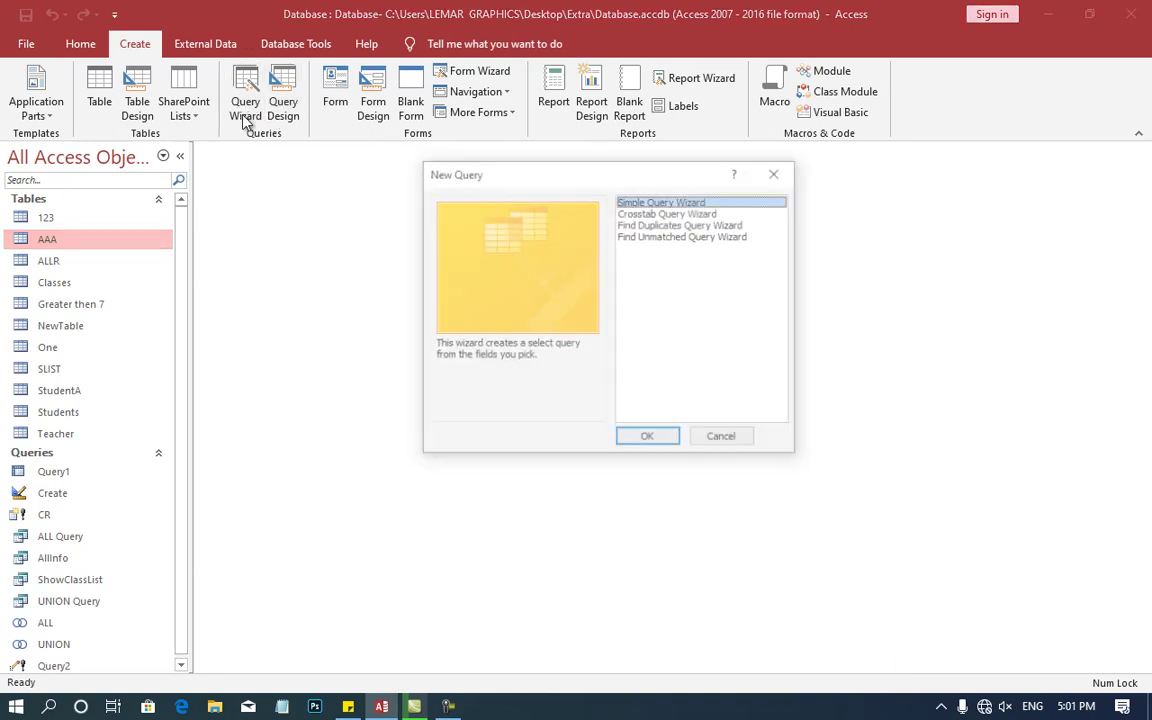
left_click(724, 439)
left_click(283, 100)
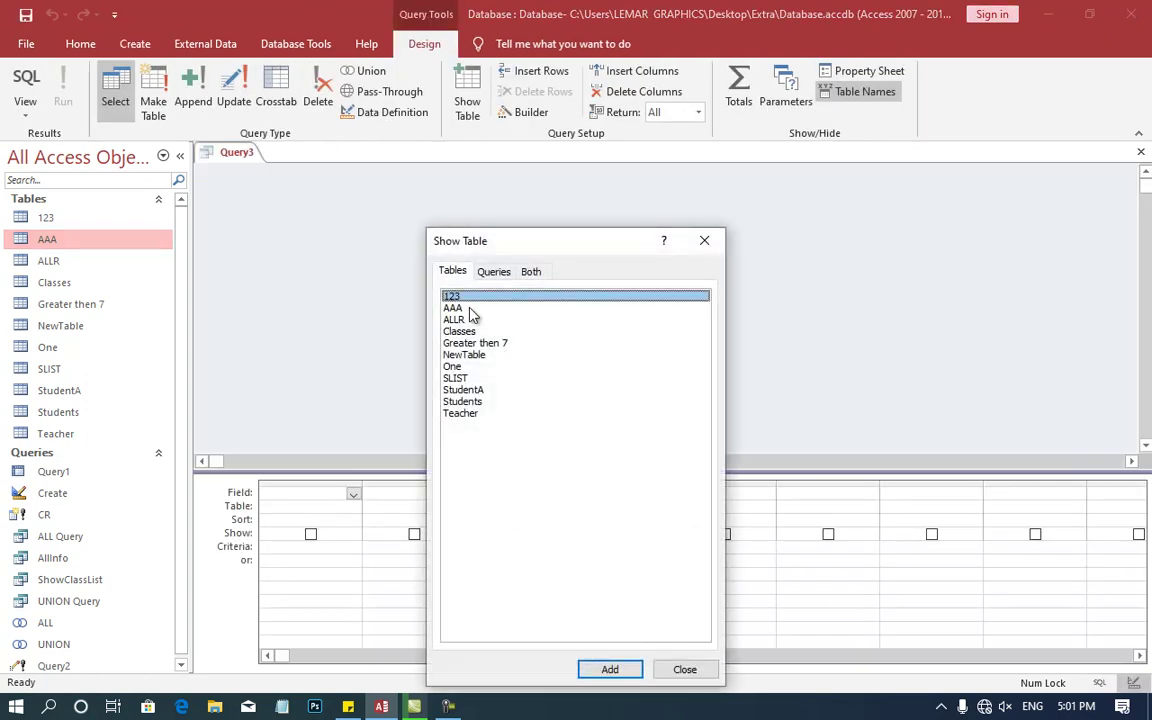
double_click(452, 307)
left_click(704, 240)
double_click(281, 188)
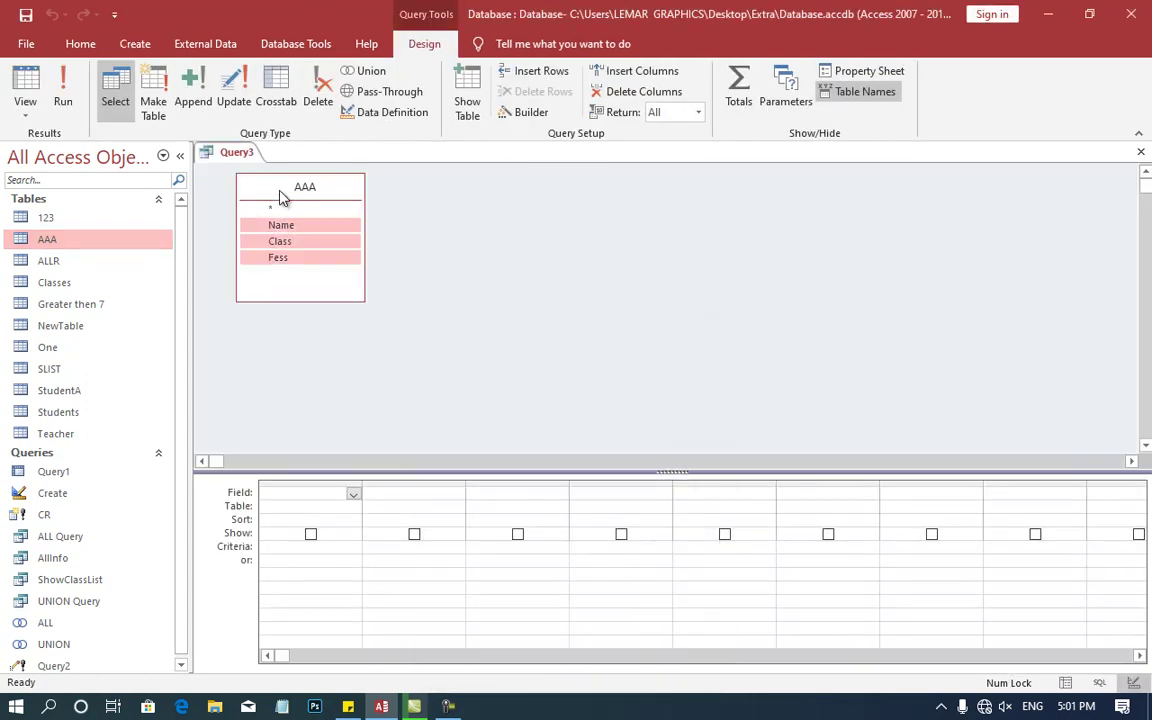
left_click_drag(281, 228, 298, 490)
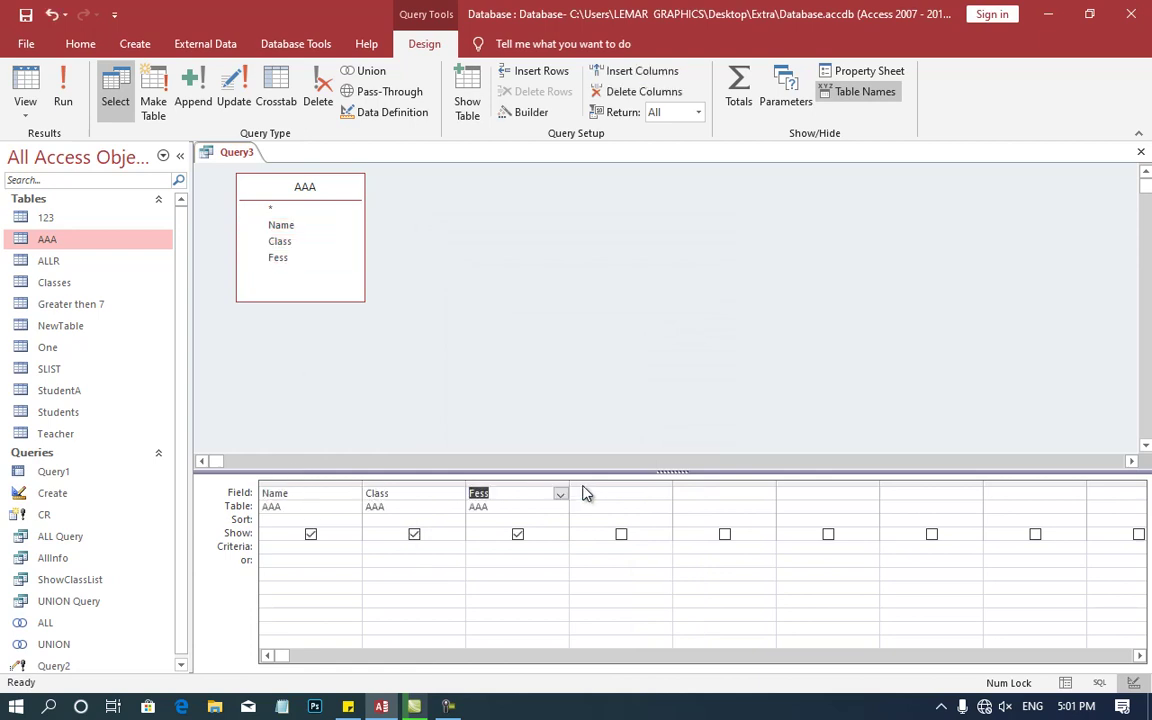
left_click(624, 495)
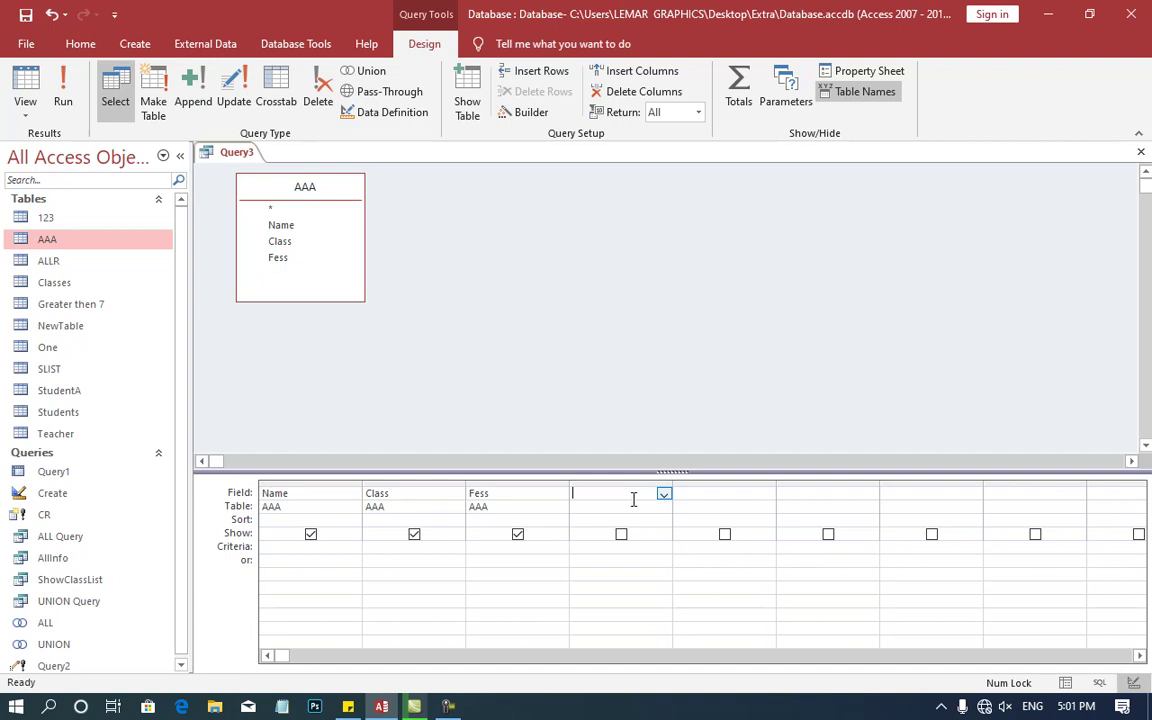
key("ctrl+w")
left_click(584, 406)
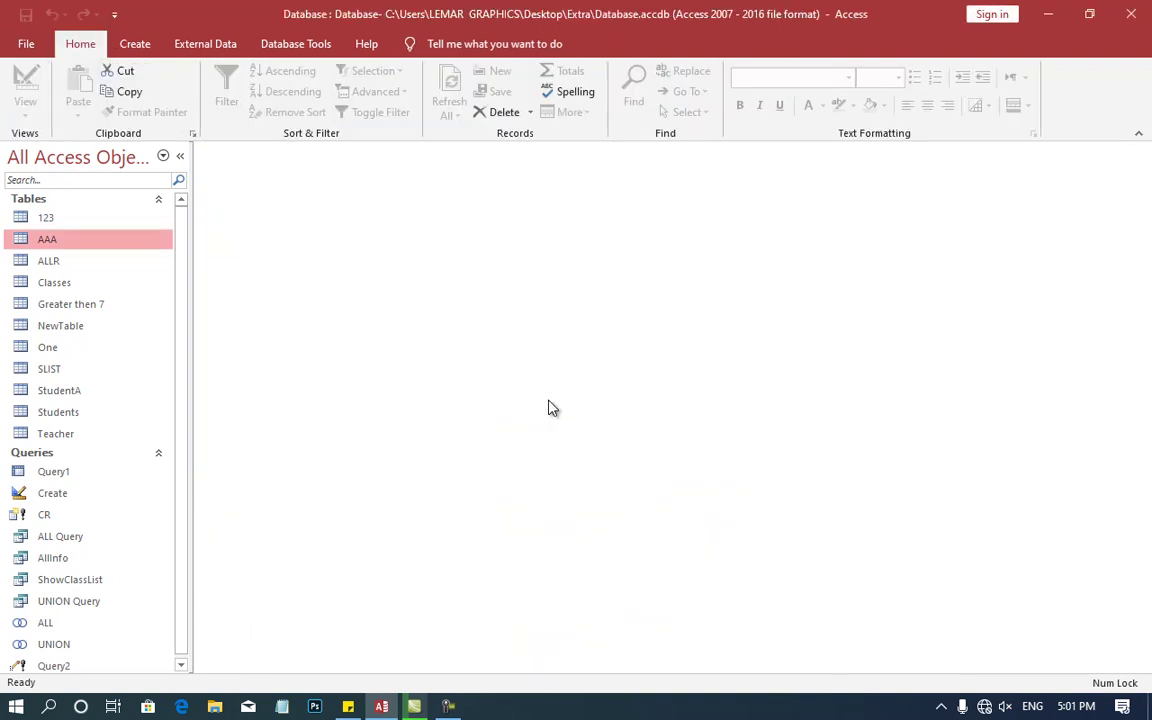
left_click(147, 50)
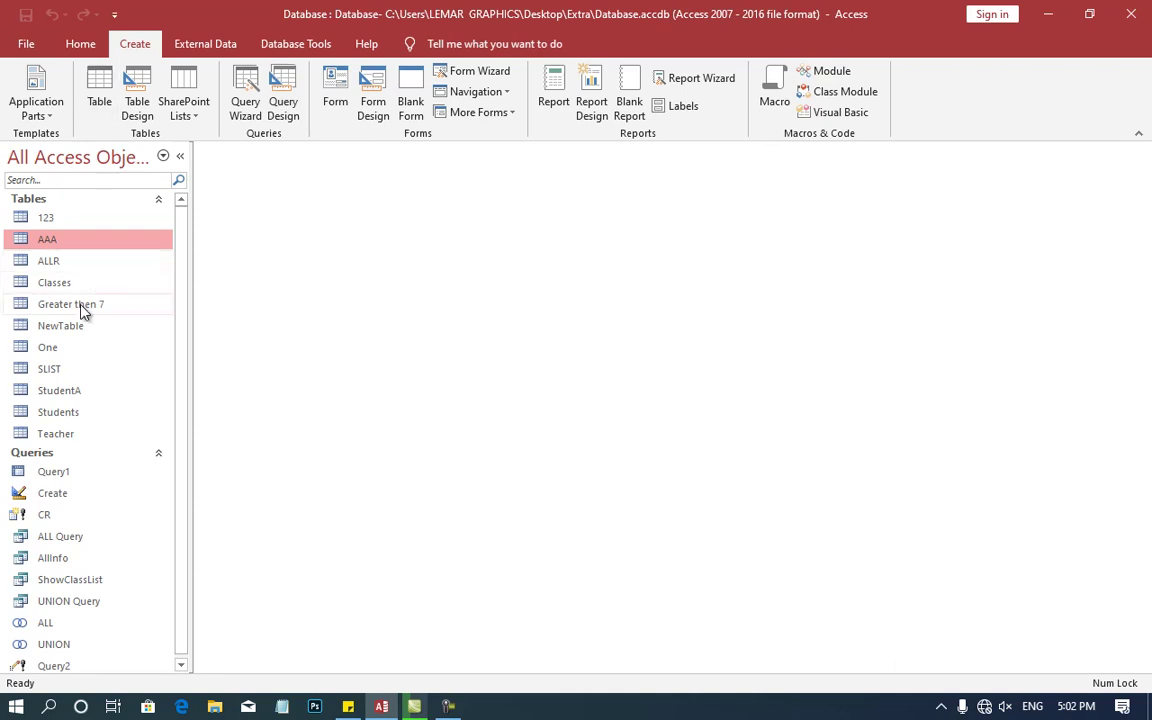
Open the Students table and cancel an accidental edit to a fee value.
double_click(78, 412)
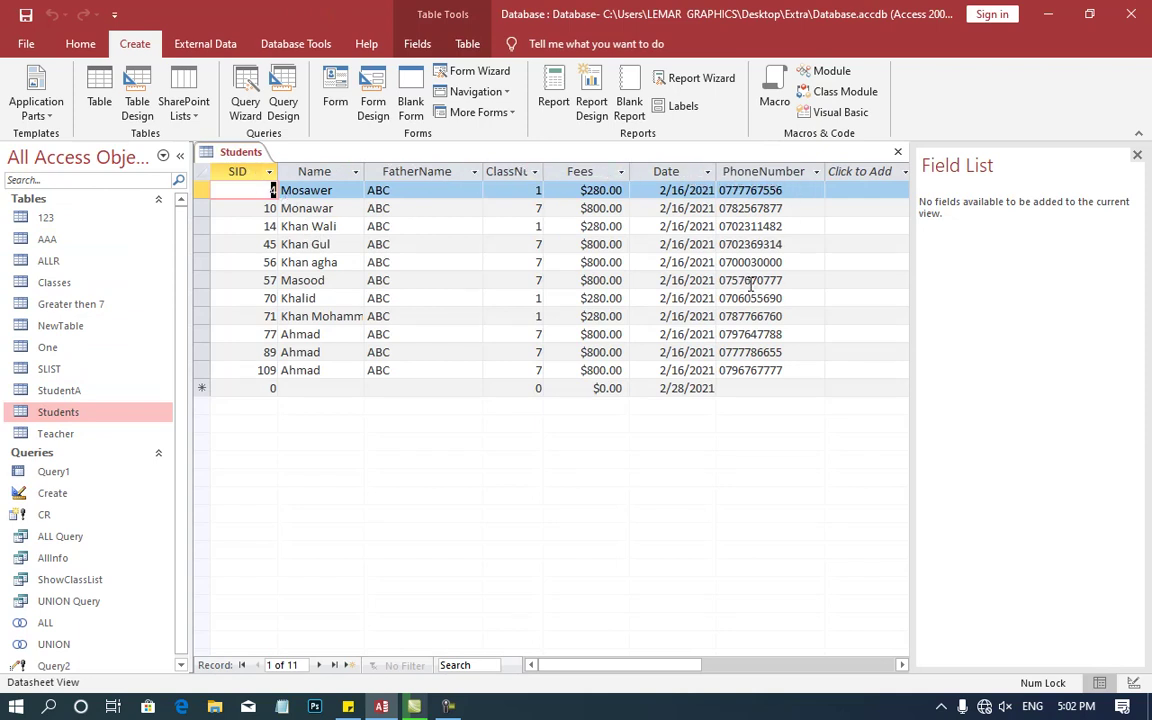
left_click(532, 370)
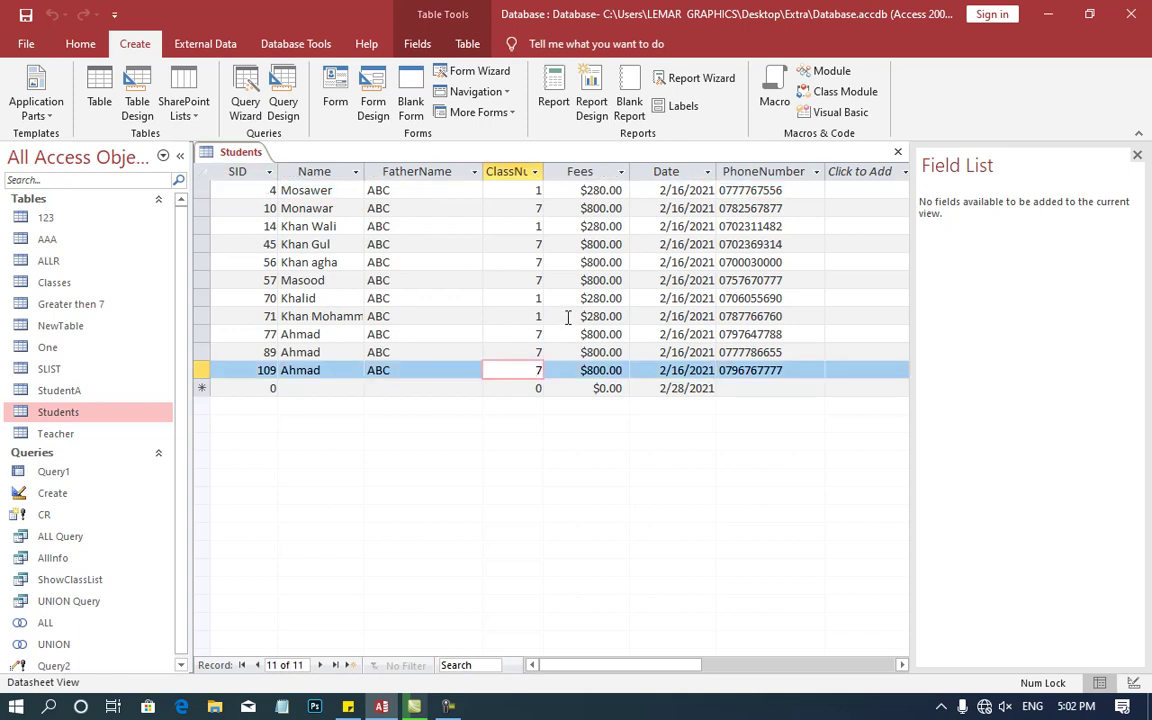
left_click(598, 316)
type("dfgdf")
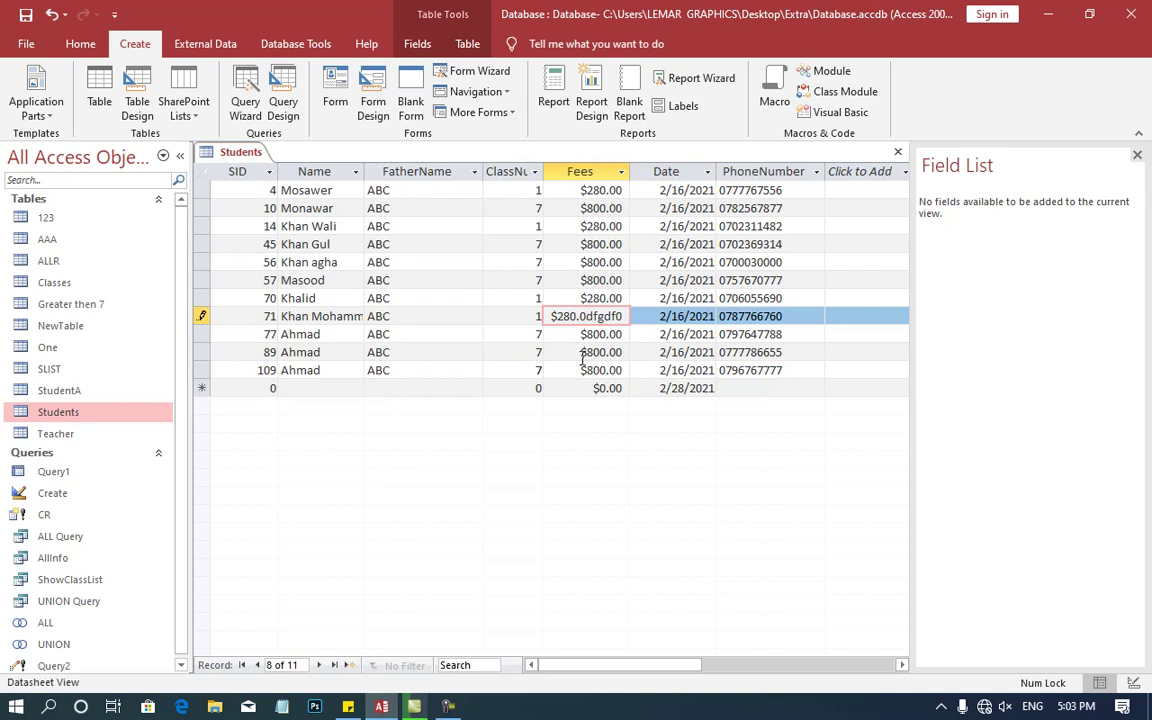
key("Escape")
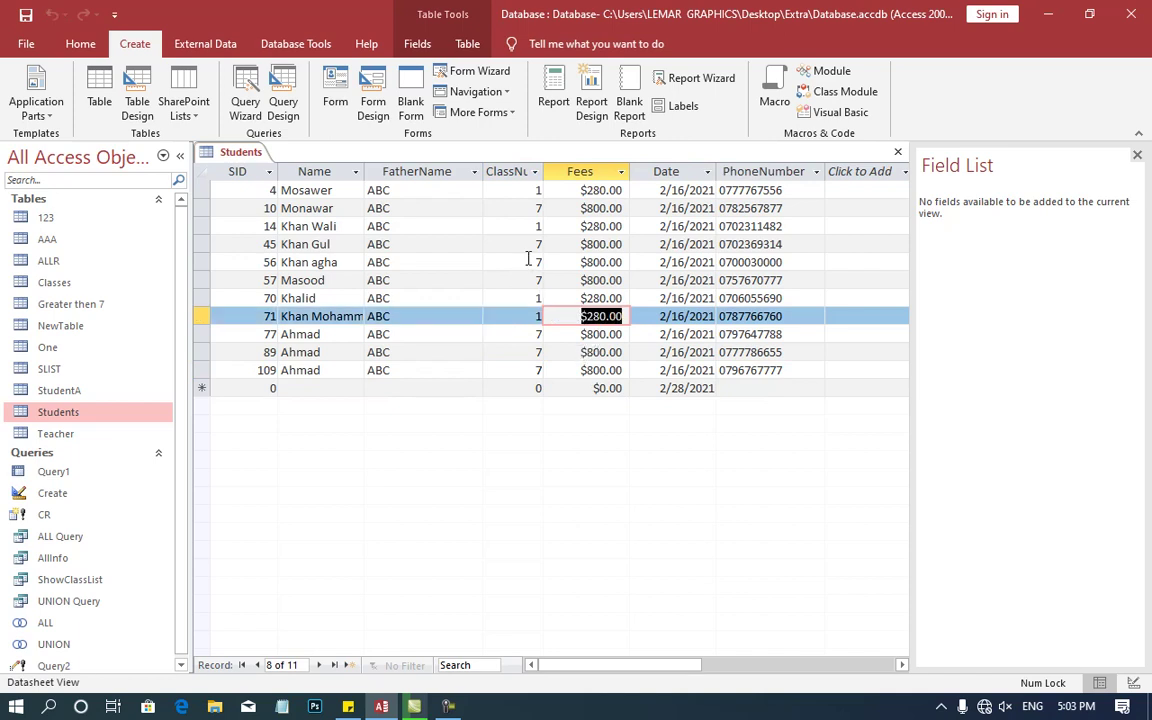
double_click(530, 262)
type("2")
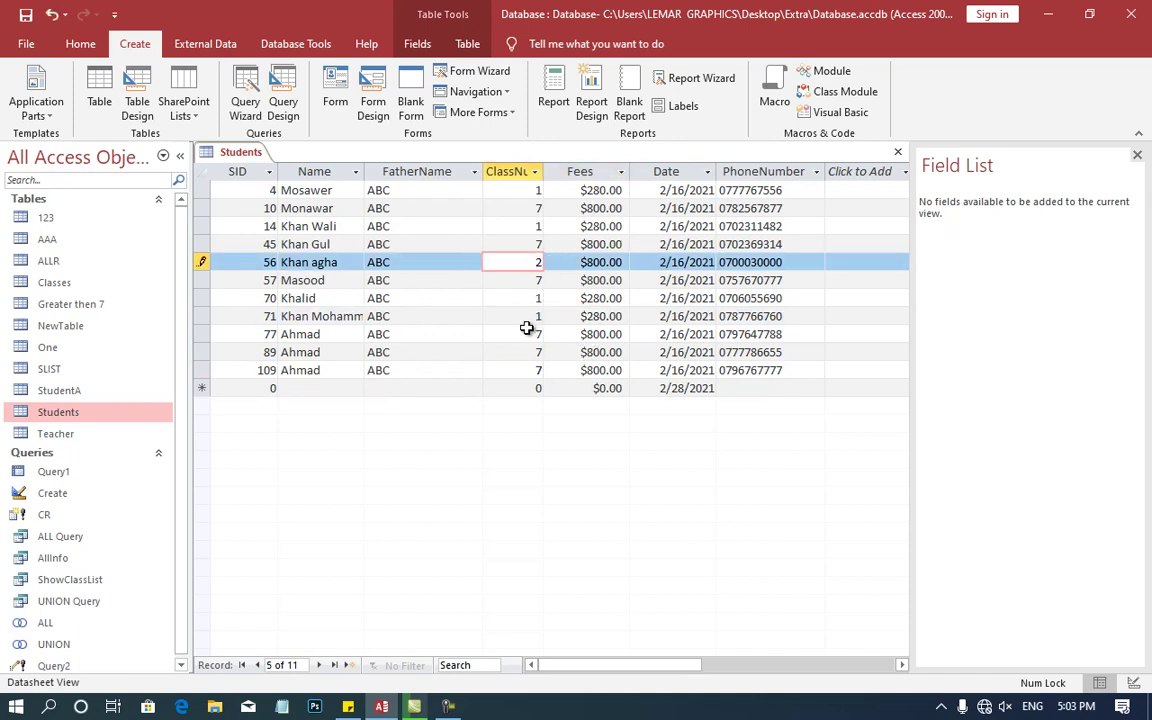
left_click(522, 318)
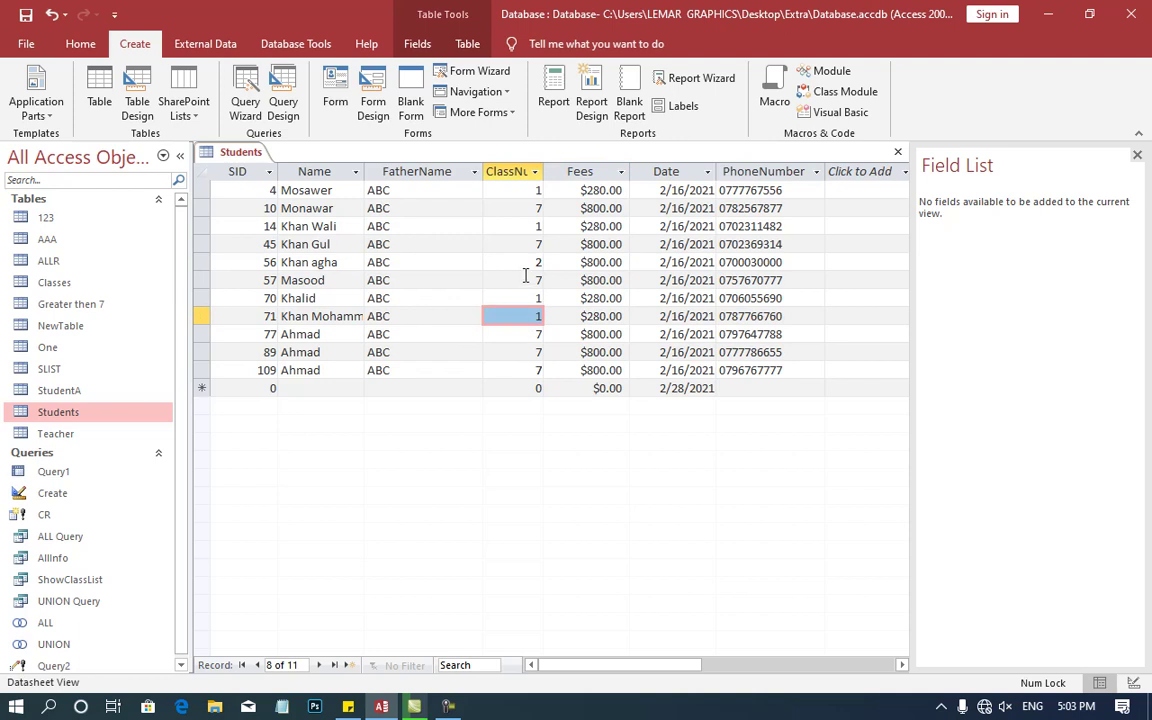
left_click(540, 226)
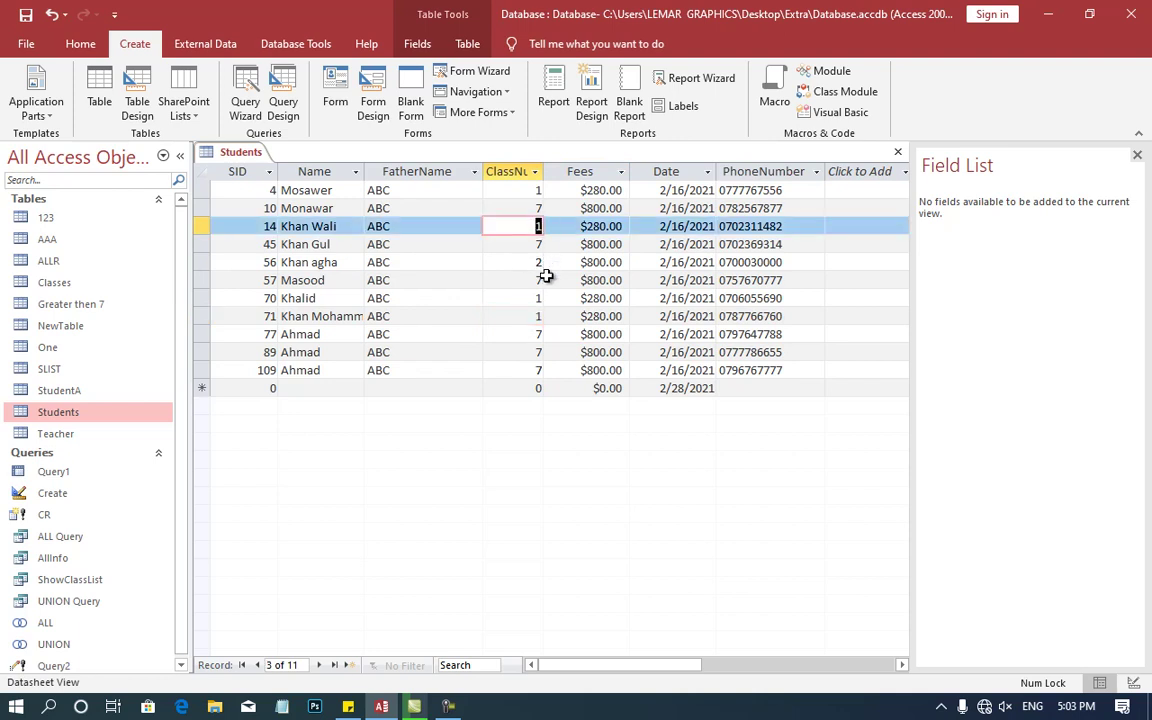
type("2")
left_click(537, 334)
left_click(535, 370)
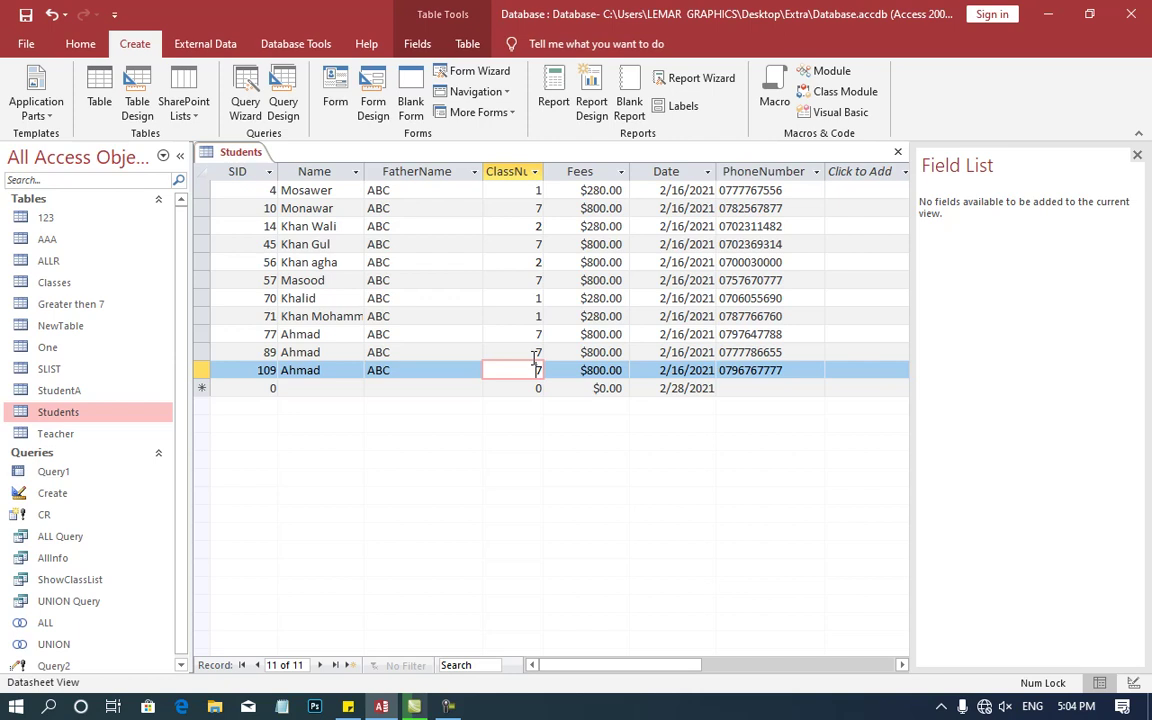
key("ctrl+w")
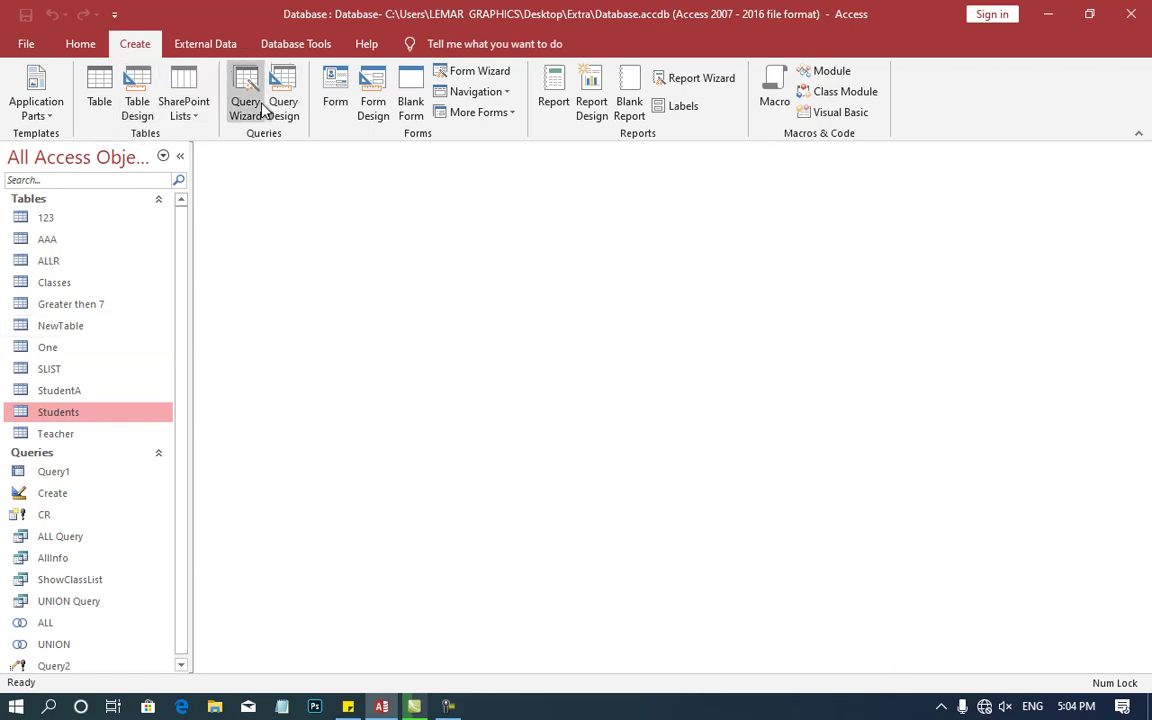
Create a blank form in Design view and widen its Detail section to about 7 inches.
left_click(371, 110)
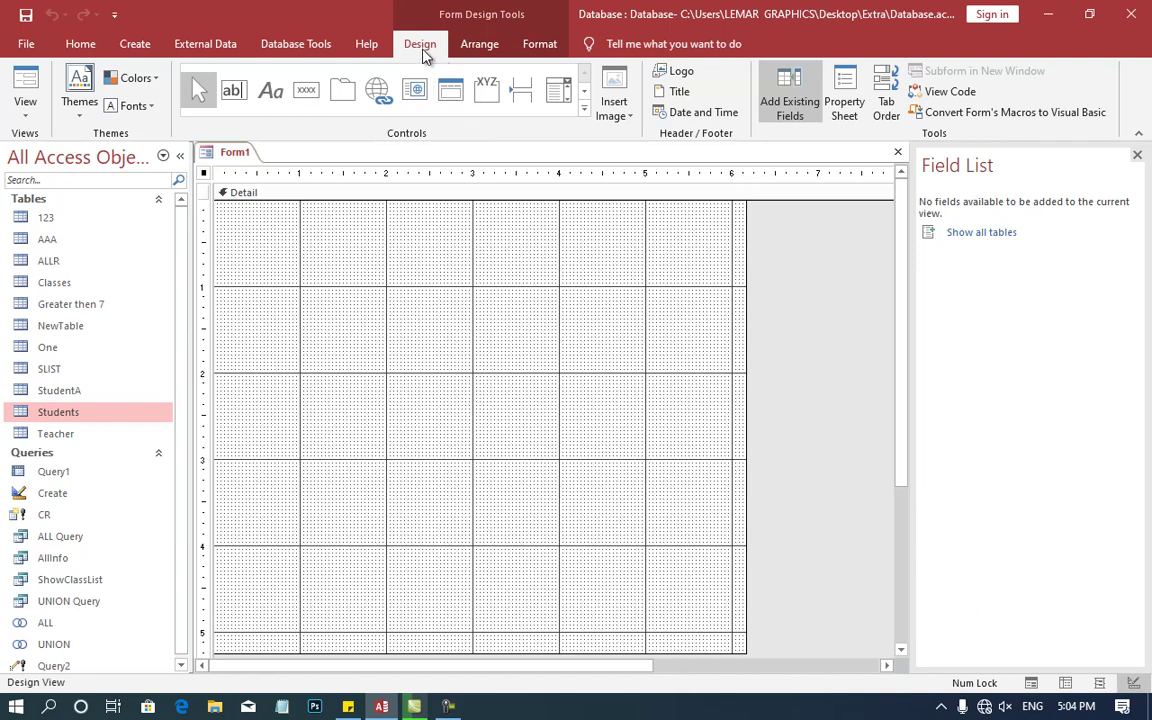
left_click(478, 45)
left_click(538, 46)
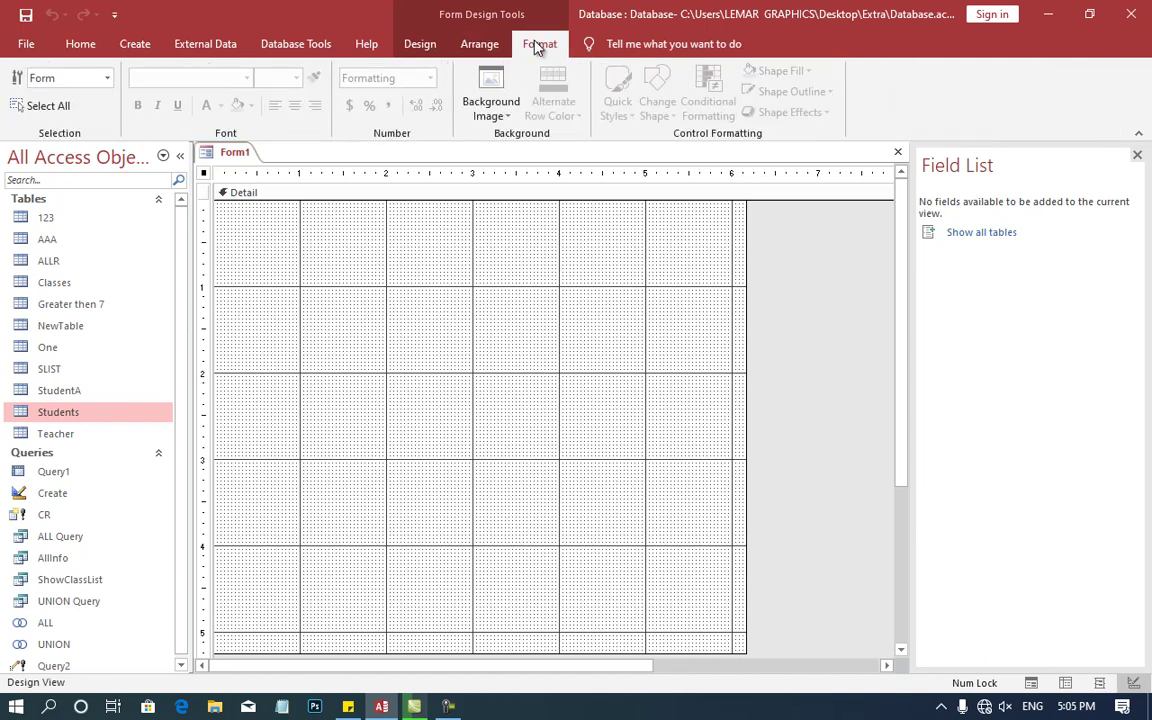
left_click(412, 46)
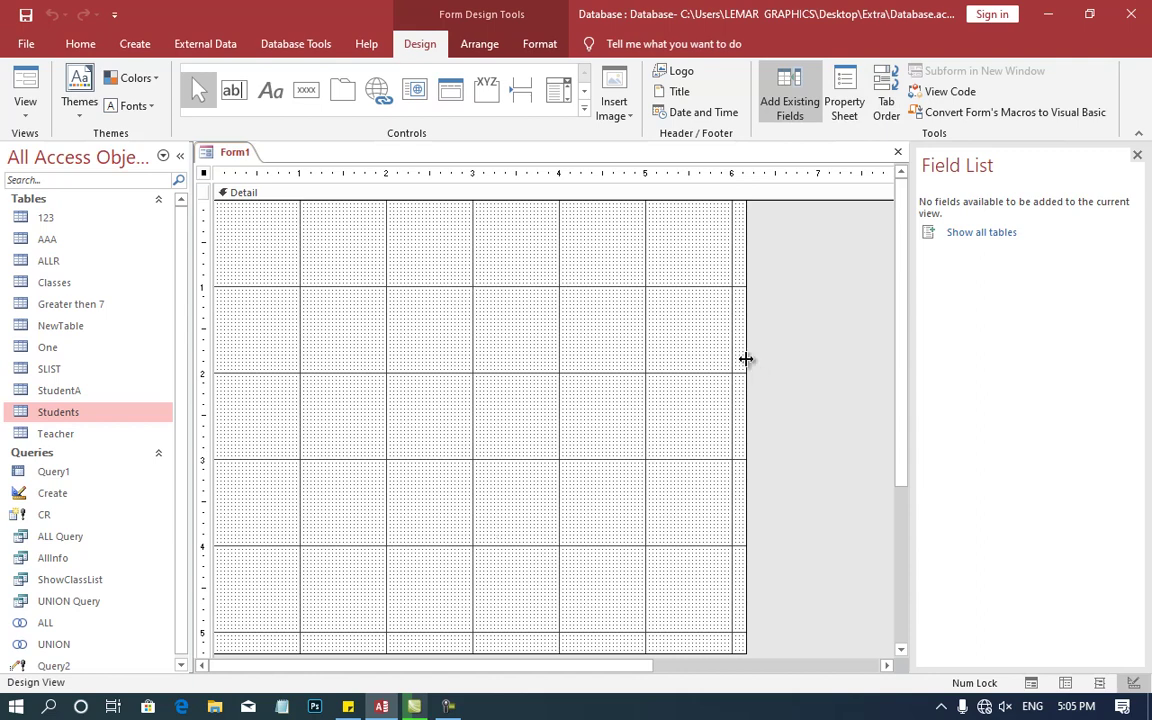
mouse_move(746, 360)
left_mouse_down()
mouse_move(542, 343)
mouse_move(800, 340)
left_mouse_up()
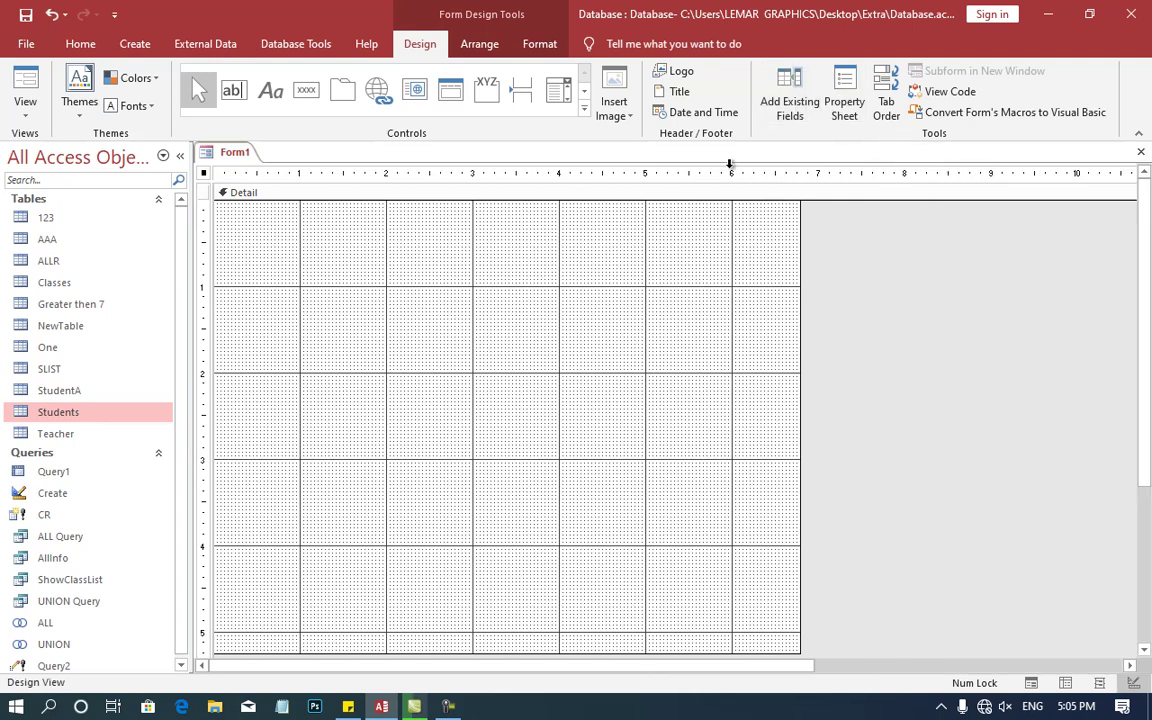
Place the Students fields SID, Name, FatherName, ClassNumber, Fees and Date on Form1, then view it in Form View.
left_click(787, 108)
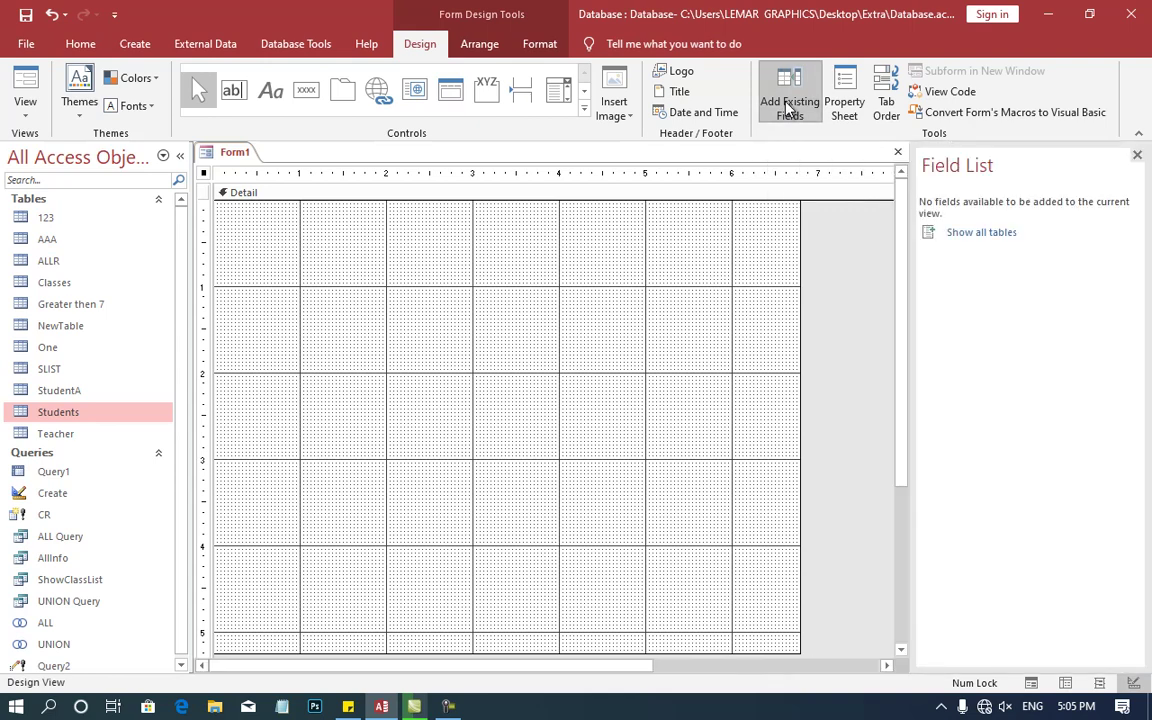
left_click(977, 235)
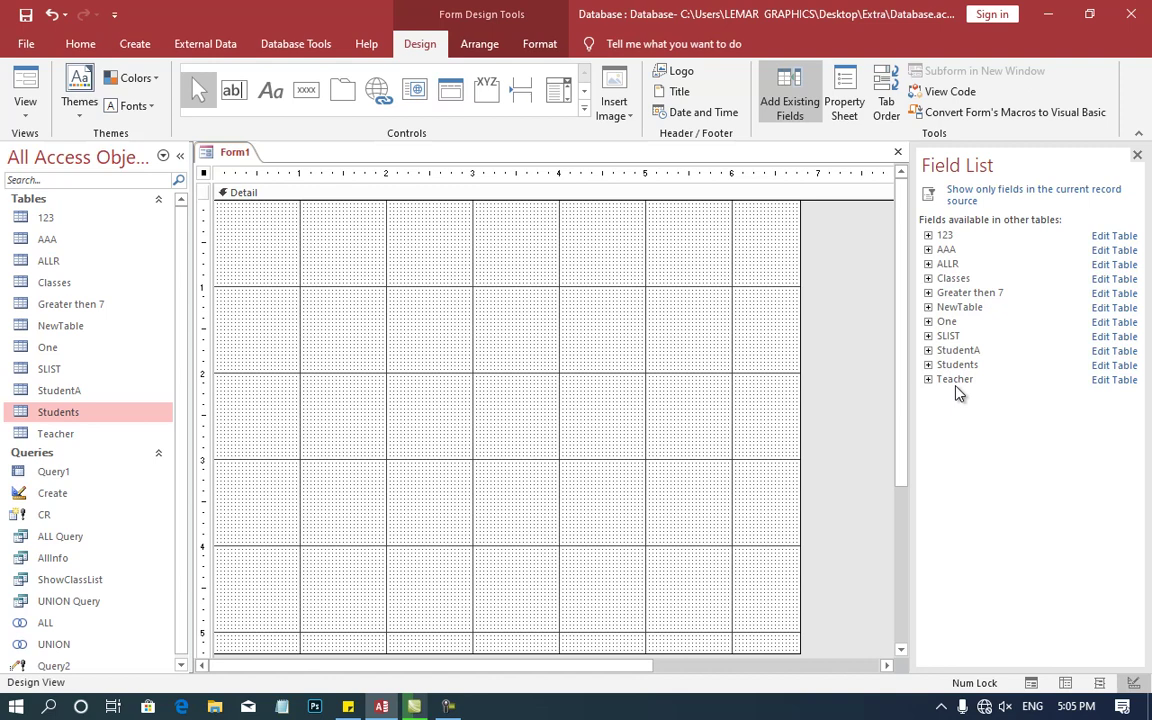
left_click(928, 366)
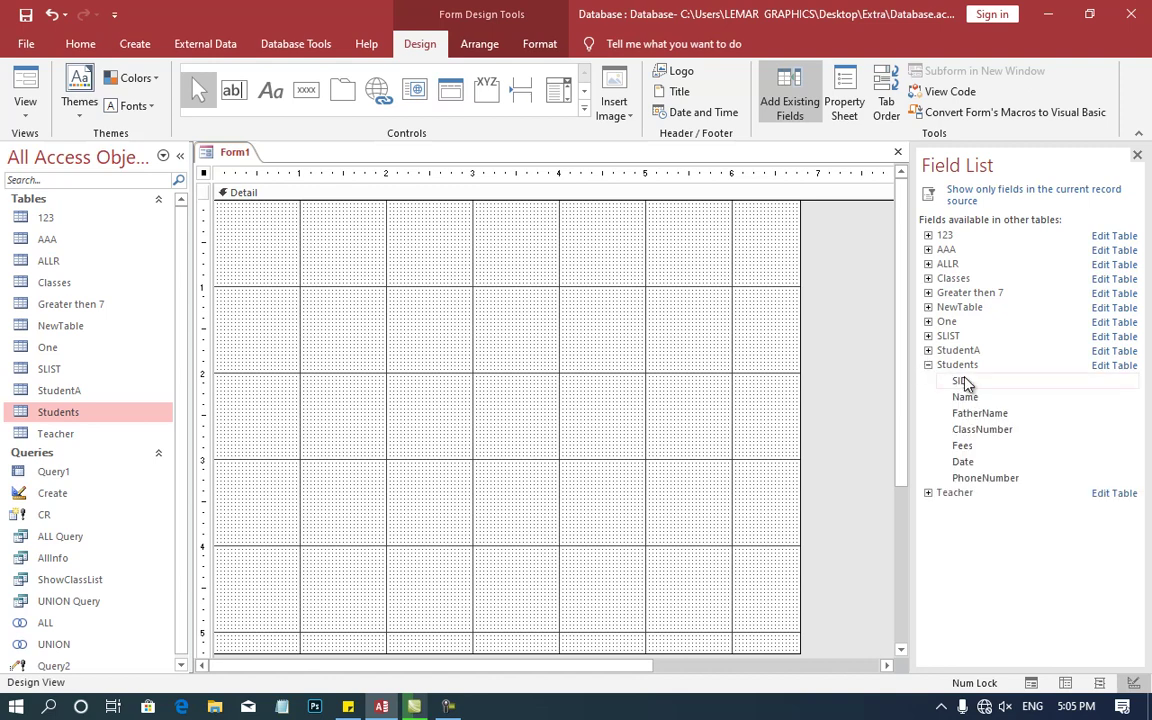
double_click(962, 381)
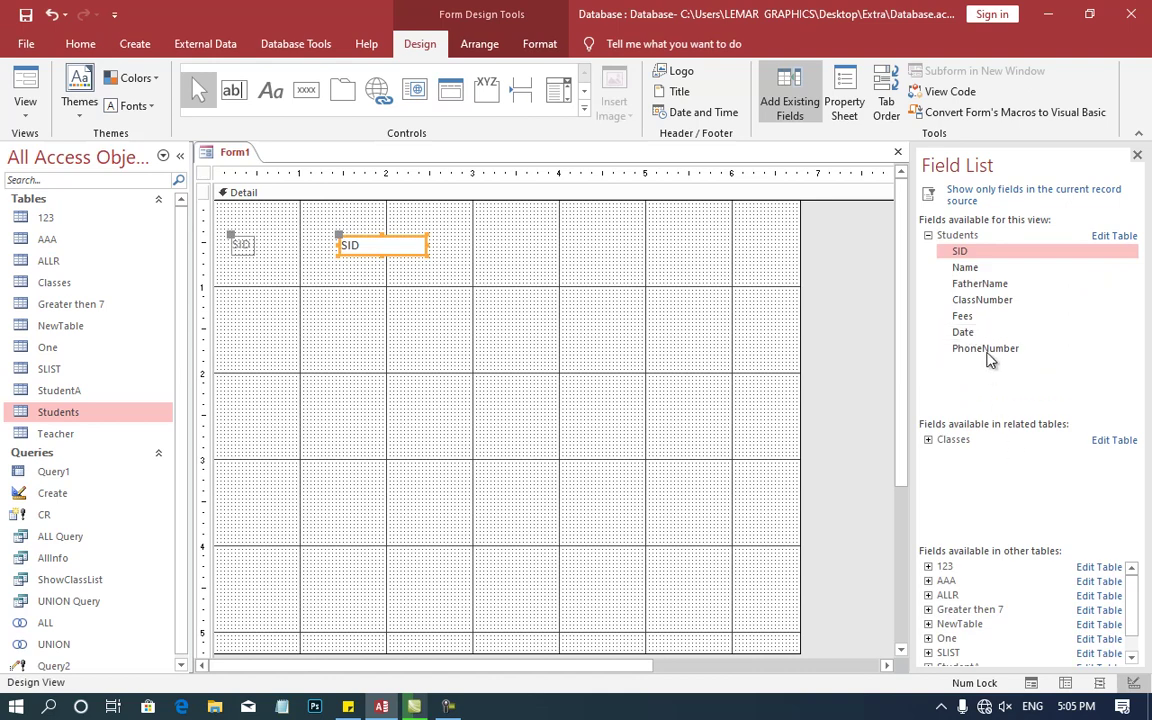
double_click(968, 267)
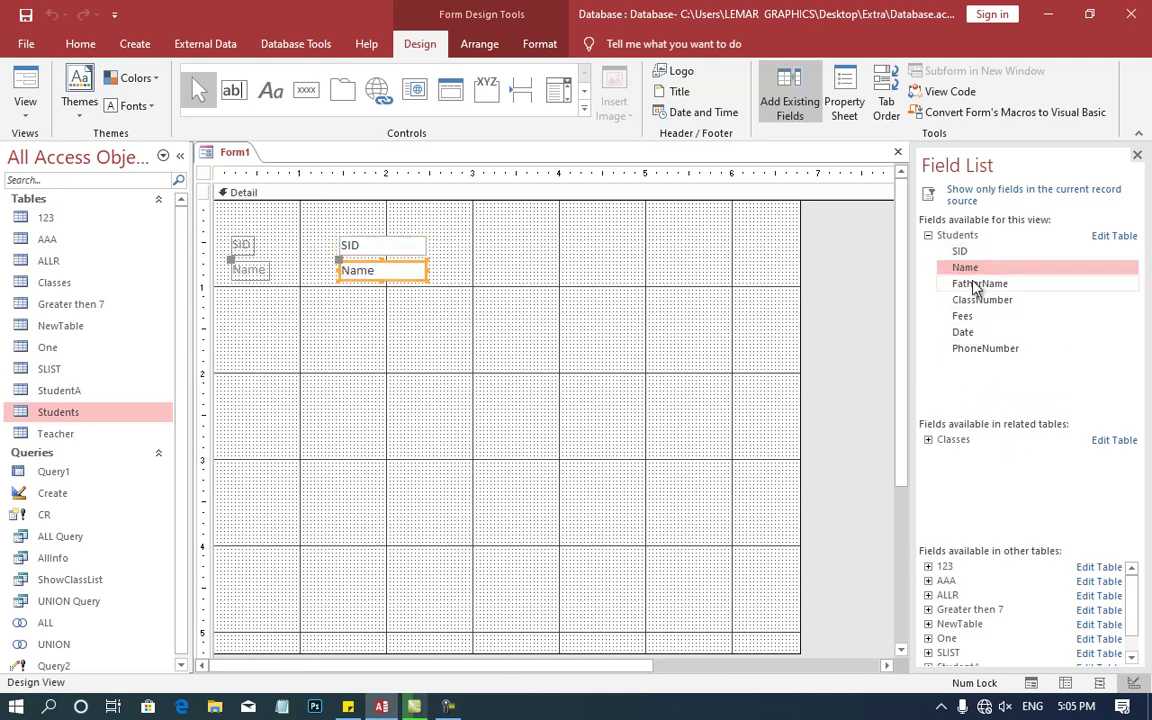
double_click(976, 284)
double_click(977, 299)
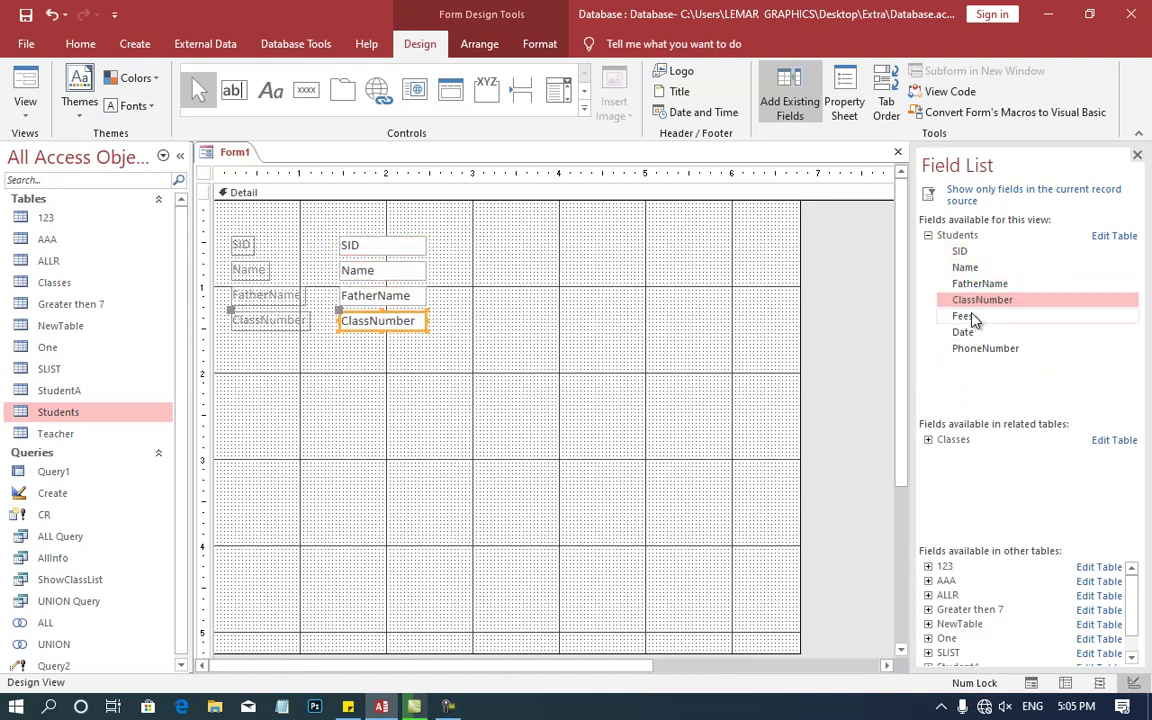
double_click(966, 316)
double_click(962, 332)
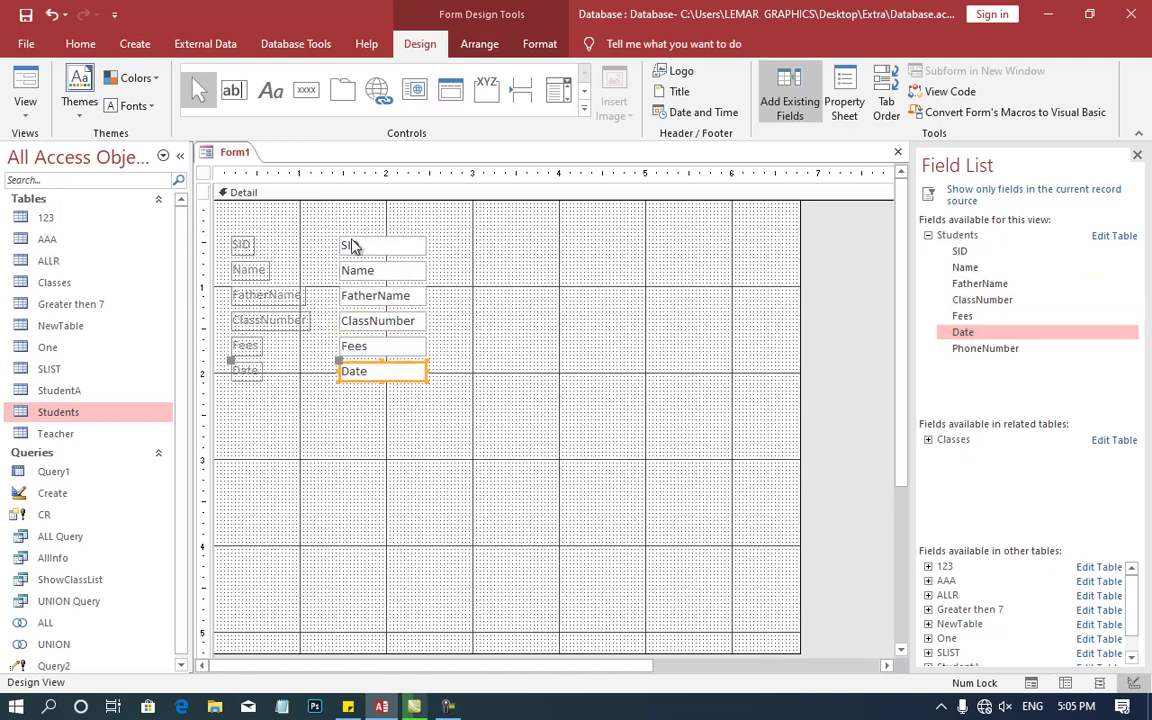
left_click(39, 87)
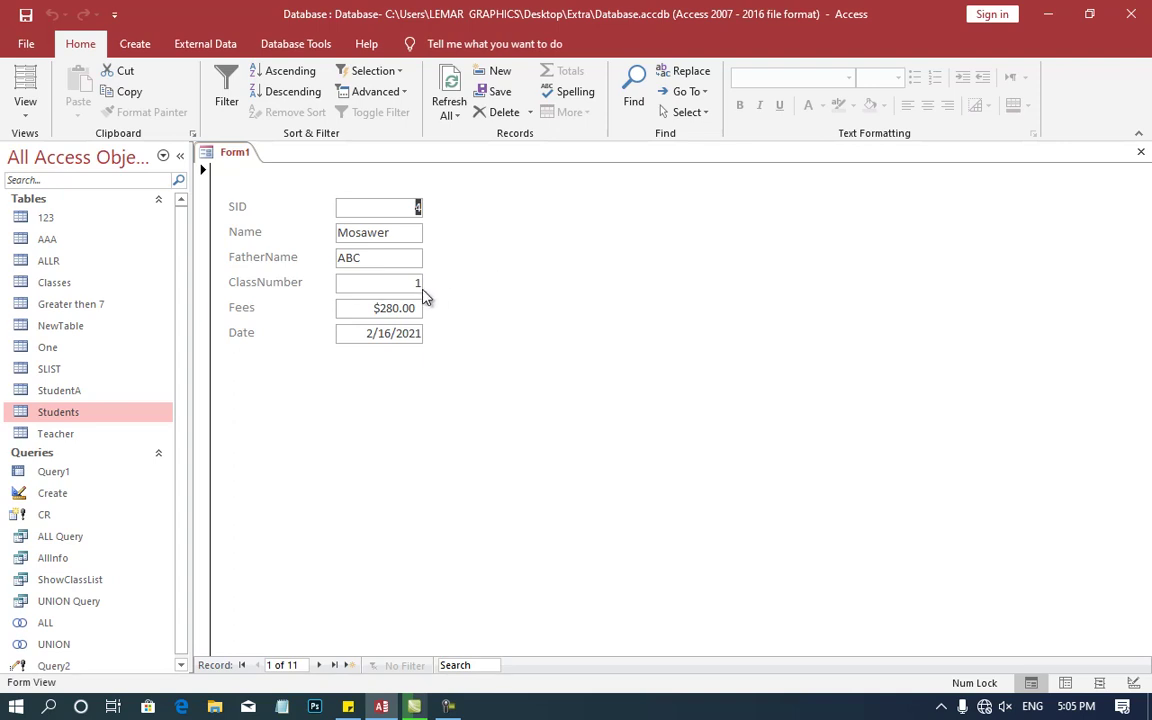
double_click(139, 413)
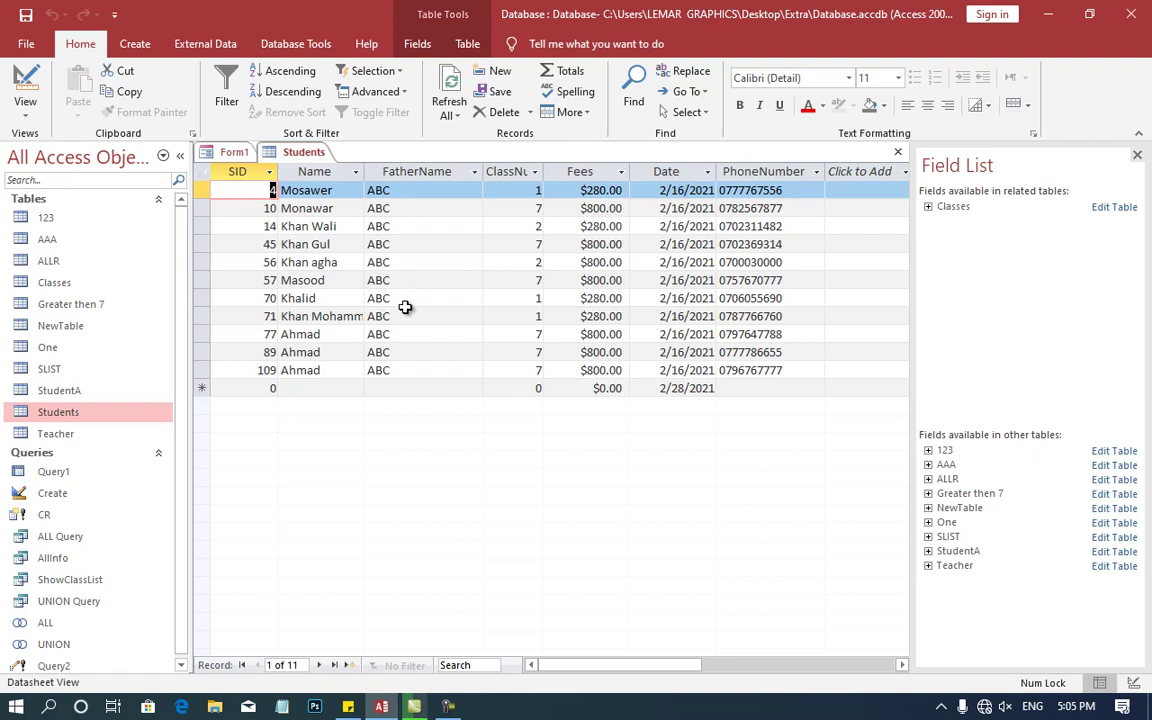
key("ctrl+w")
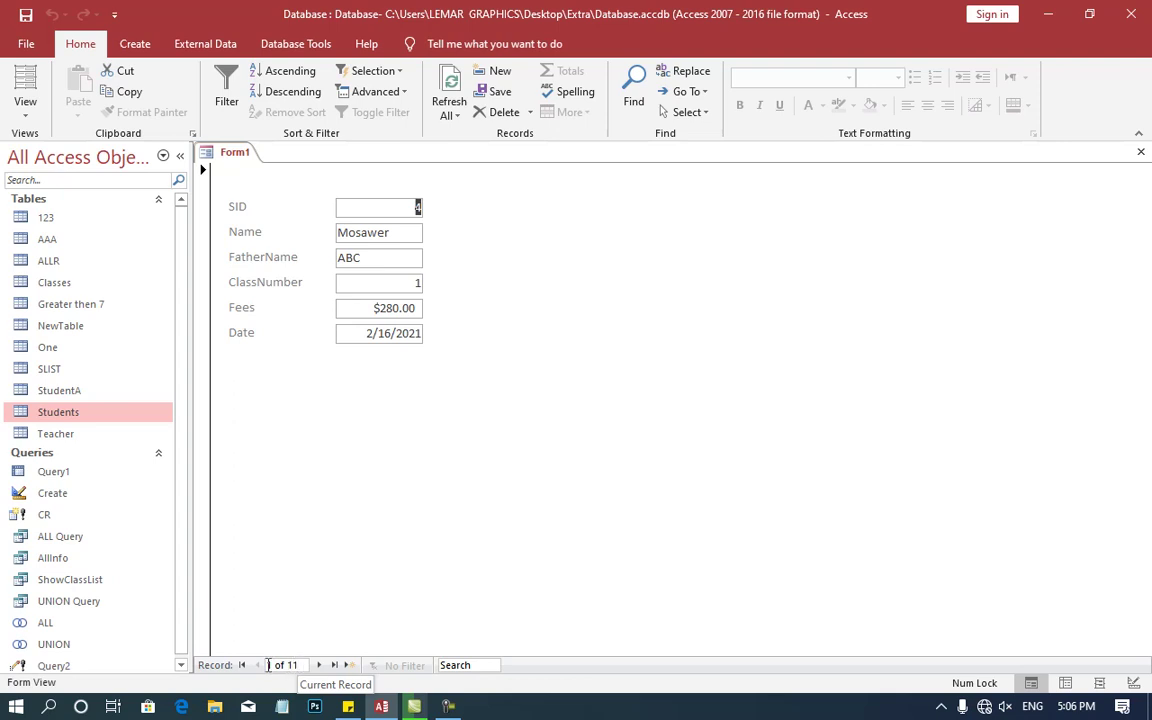
Page through the student records with Next, Last and First, ending on record 11 (SID 109).
left_click(319, 665)
left_click(319, 665)
left_click(320, 665)
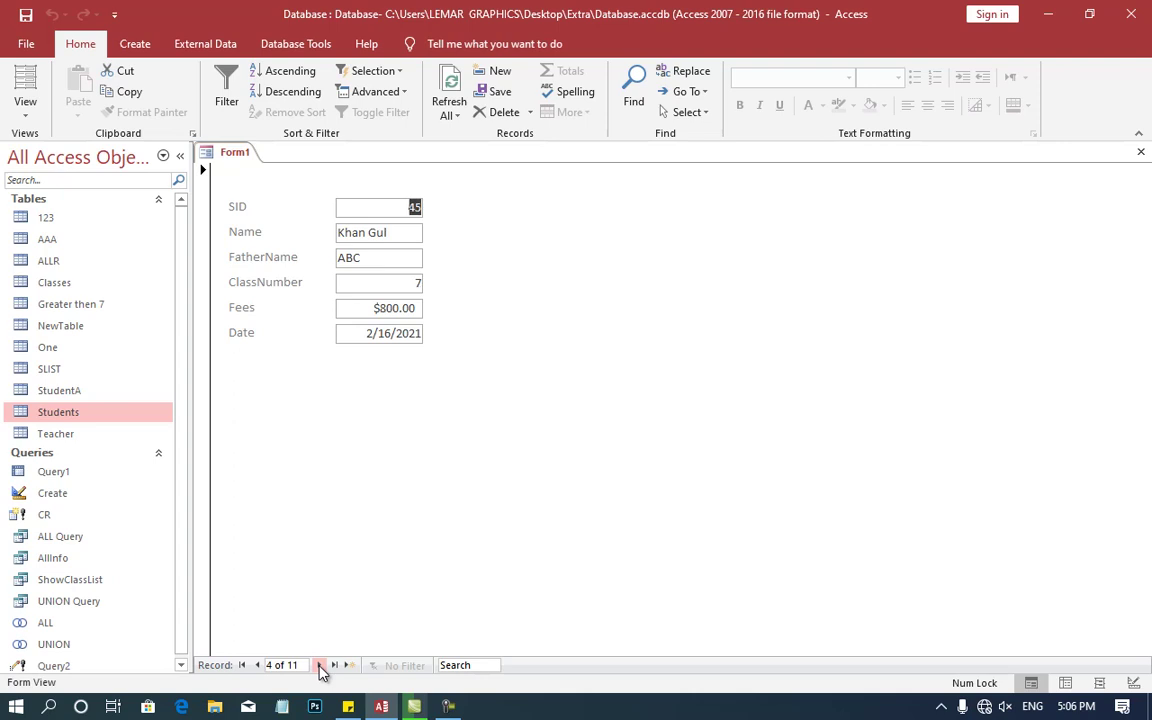
left_click(335, 665)
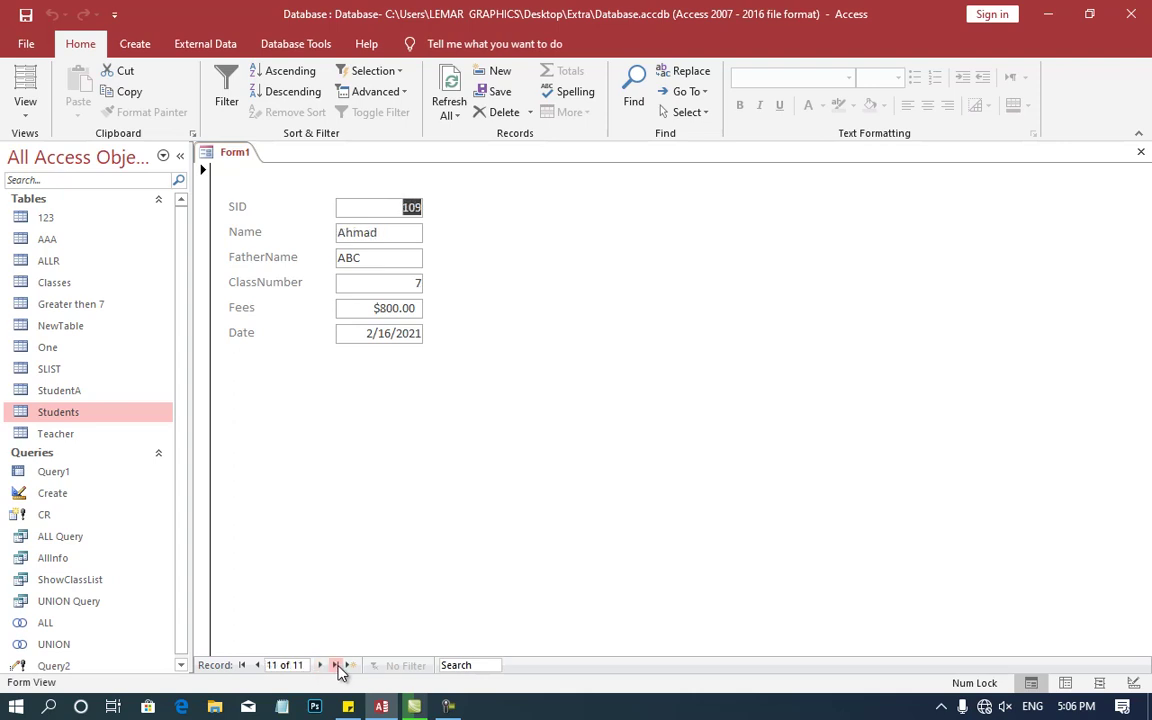
left_click(241, 665)
left_click(335, 665)
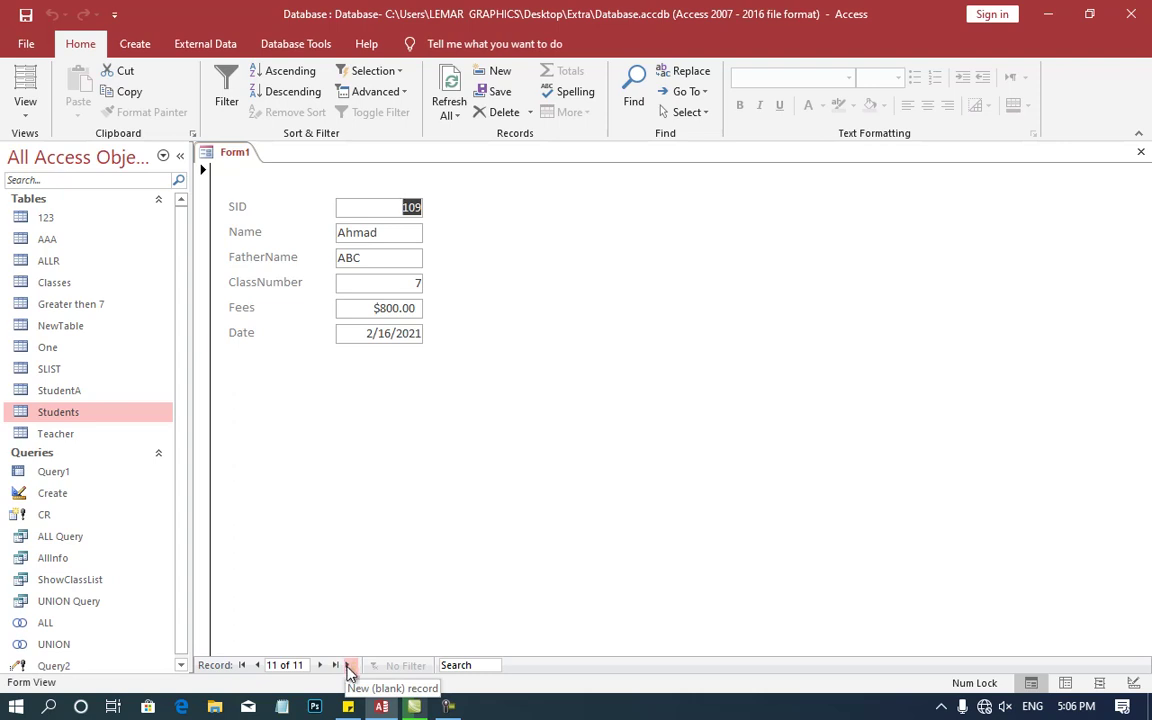
Add and save a new student record: SID 1122, the student's and father's names, class 2, fees 3400.
left_click(349, 667)
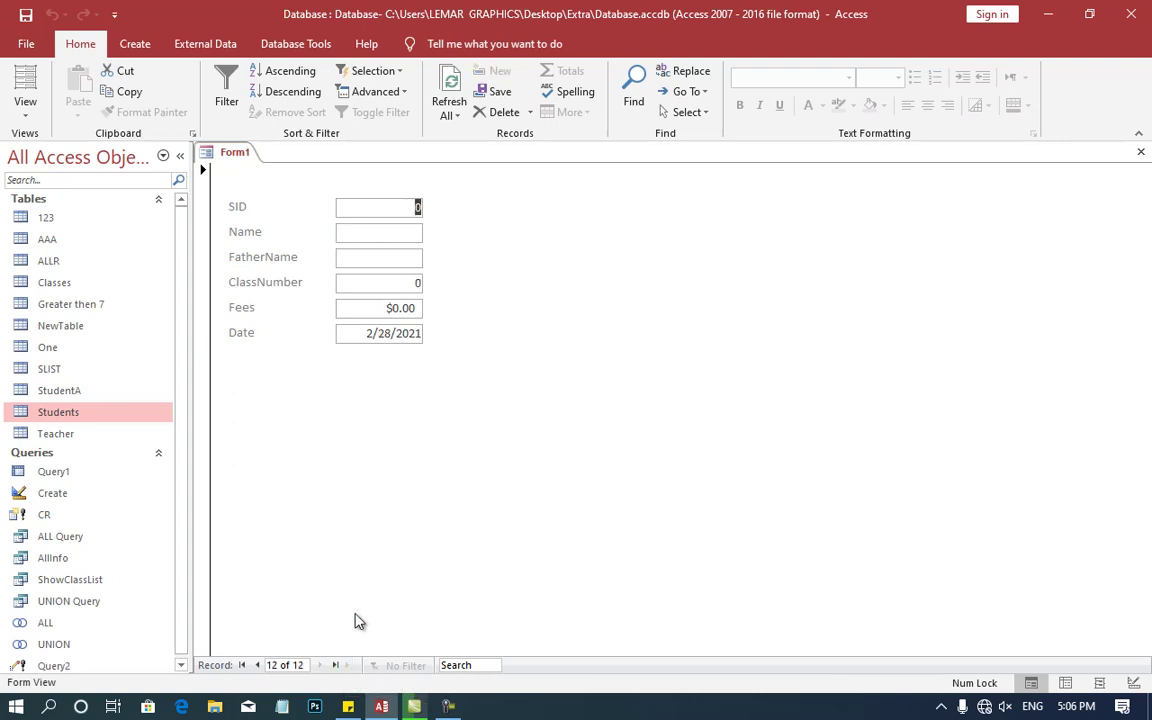
type("1122")
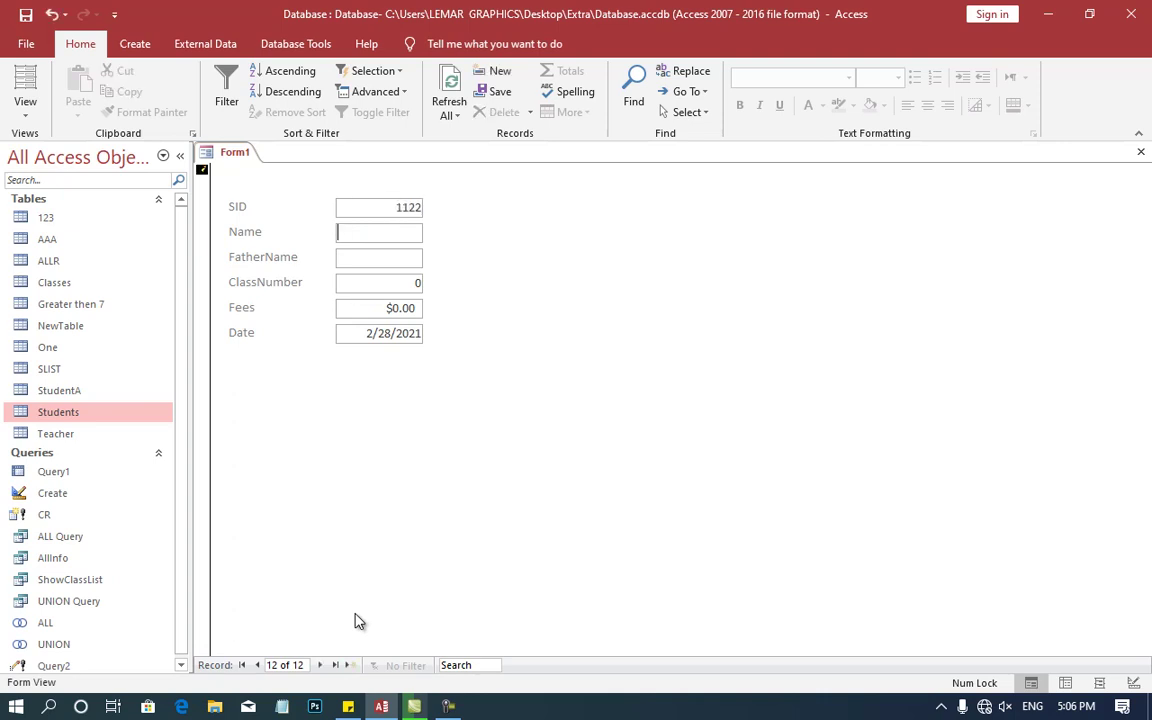
type("Imran")
key("Tab")
type("Wahid")
key("Tab")
type("2")
key("Tab")
type("34")
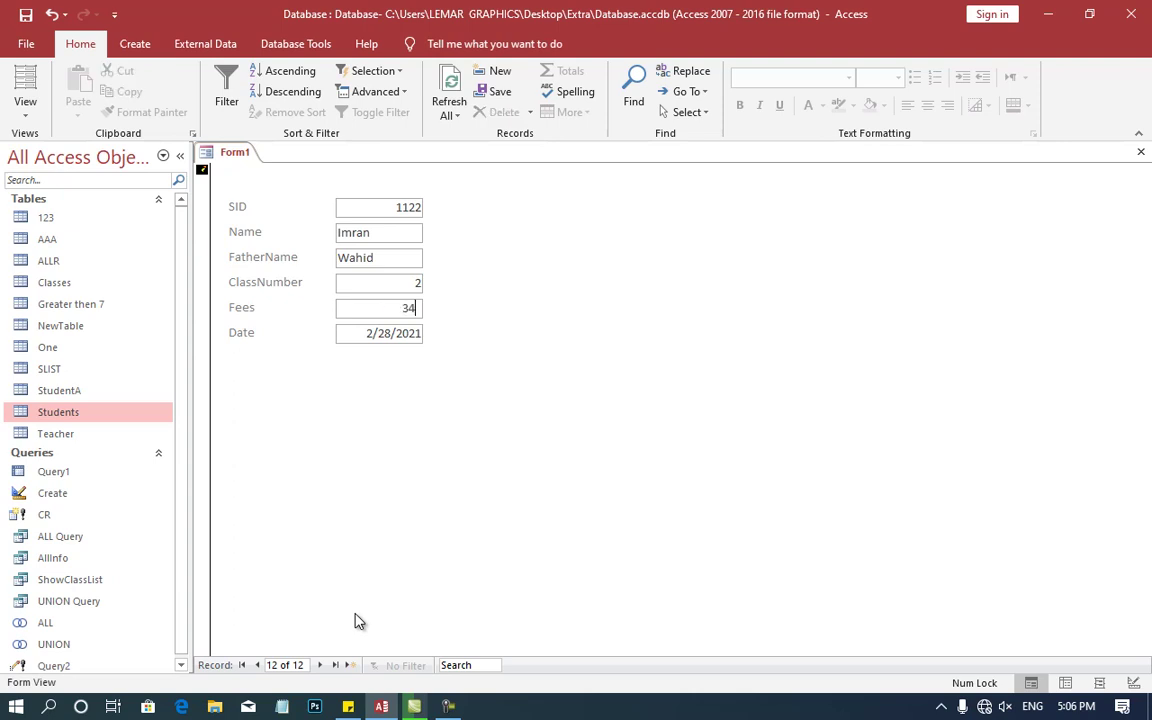
type("00")
key("Tab")
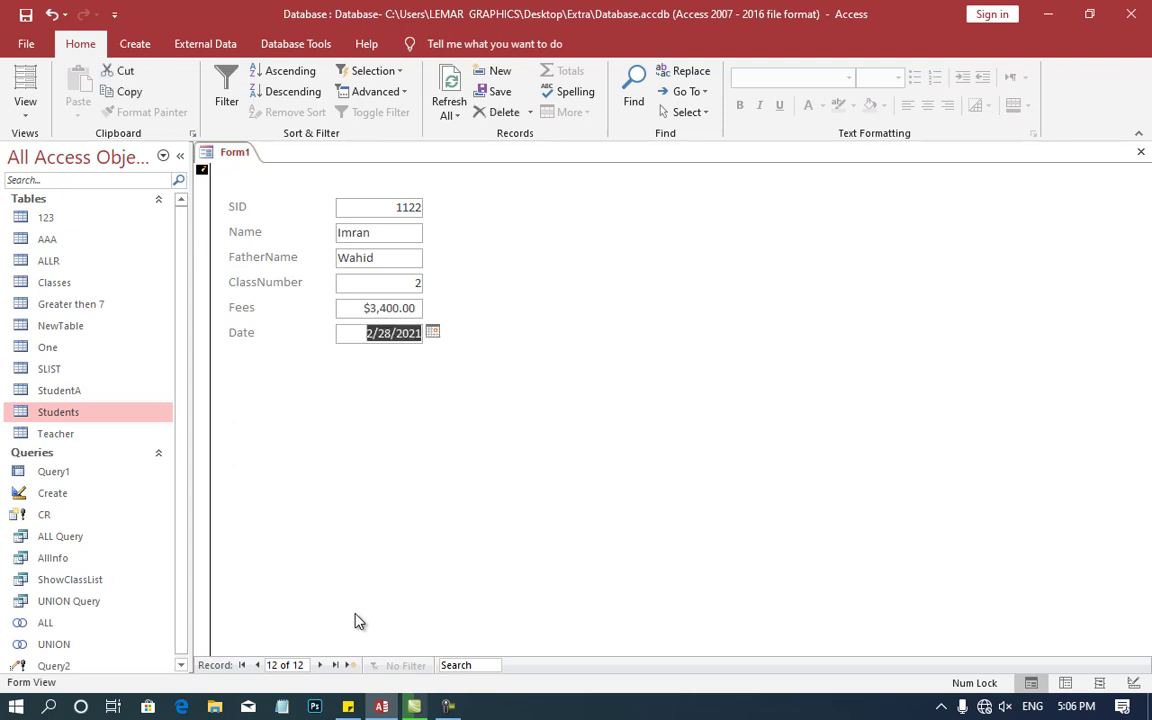
key("Tab")
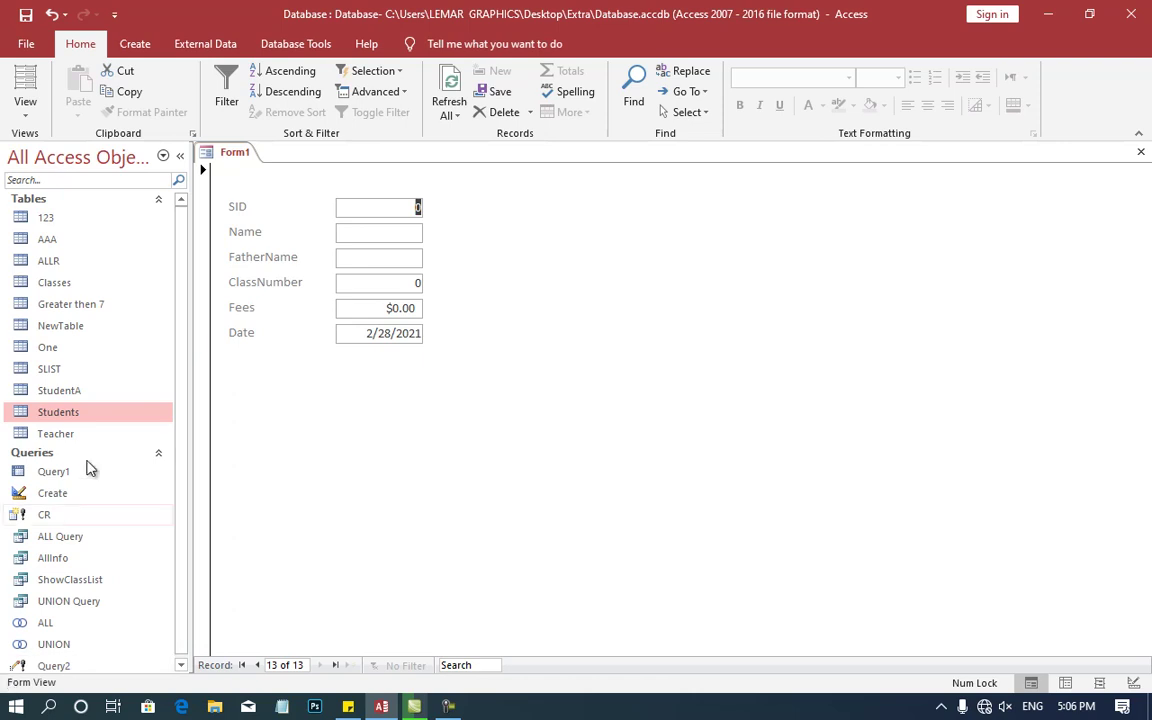
double_click(96, 419)
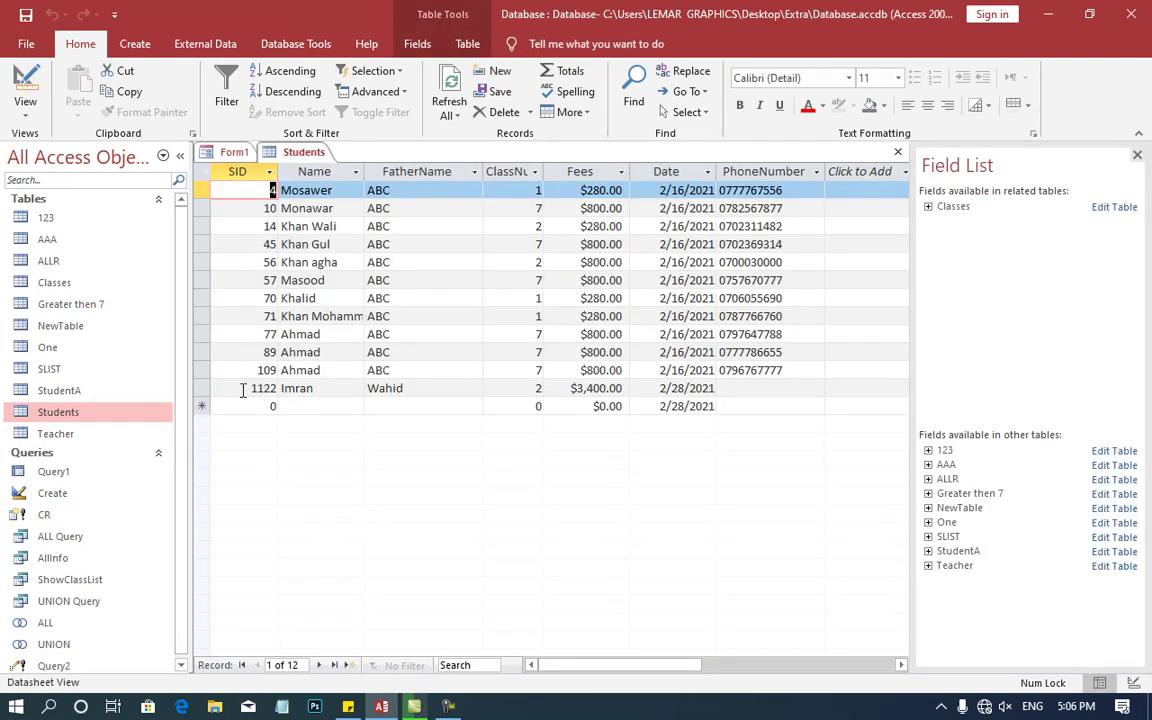
left_click(250, 388)
left_click(200, 388)
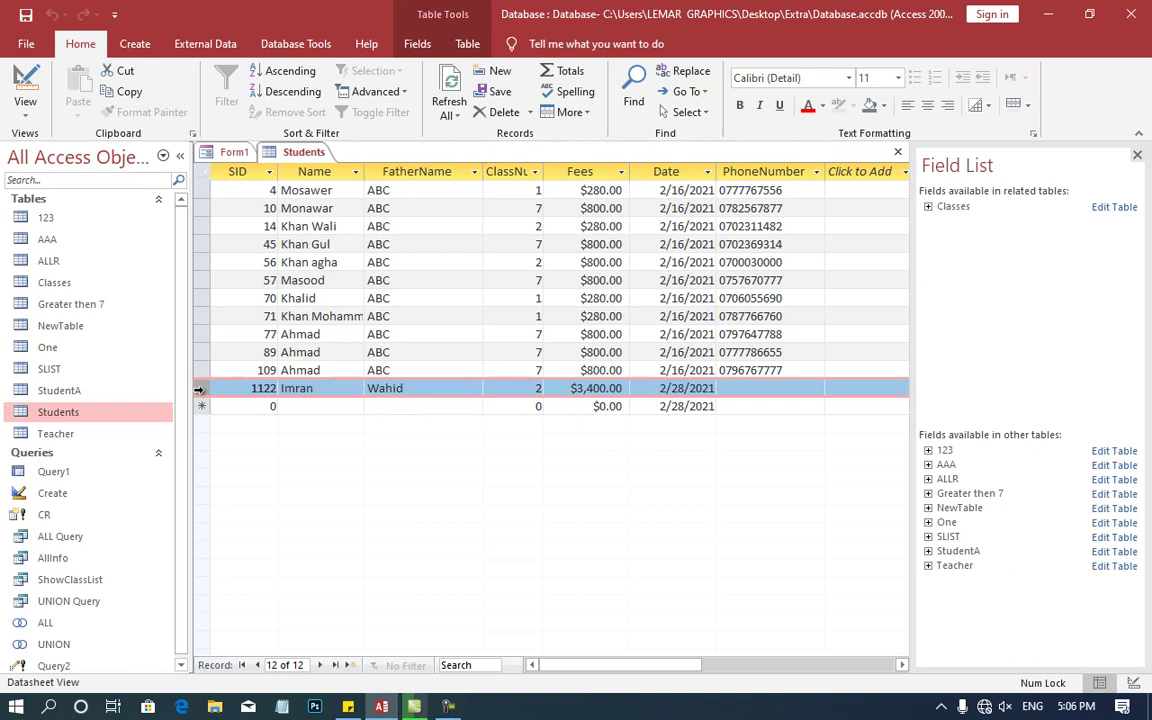
key("ctrl+w")
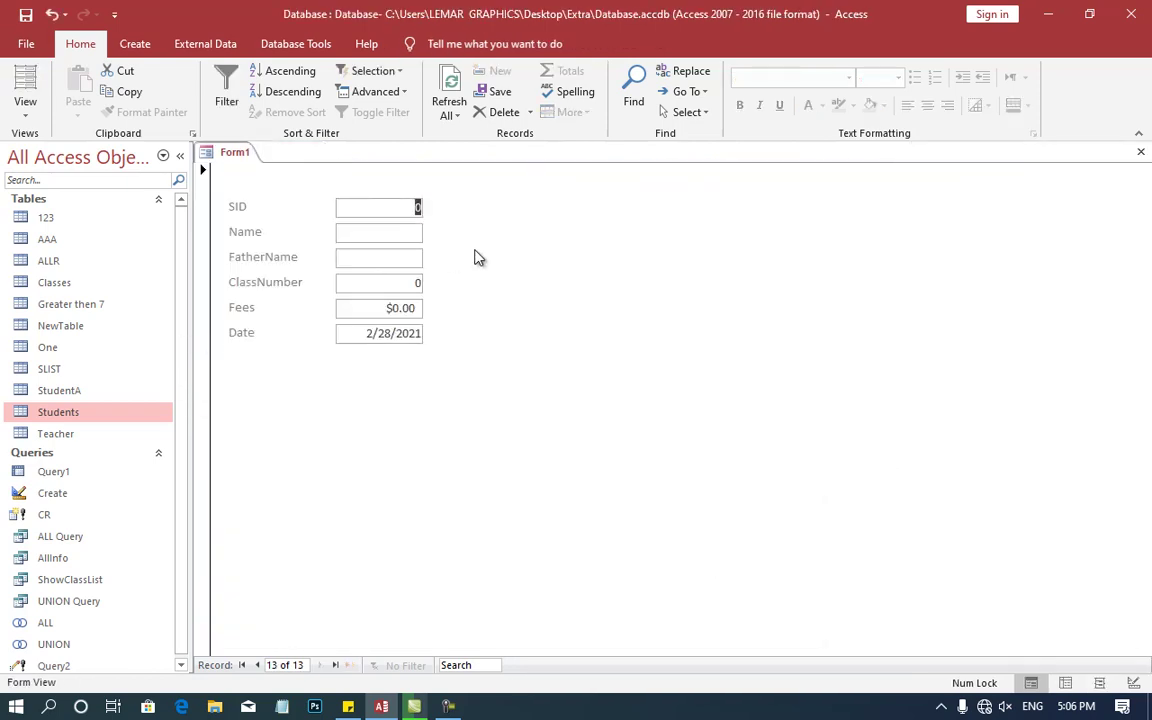
right_click(558, 247)
In Design View, move FatherName and ClassNumber to the upper right and shift Fees and Date right.
left_click(600, 300)
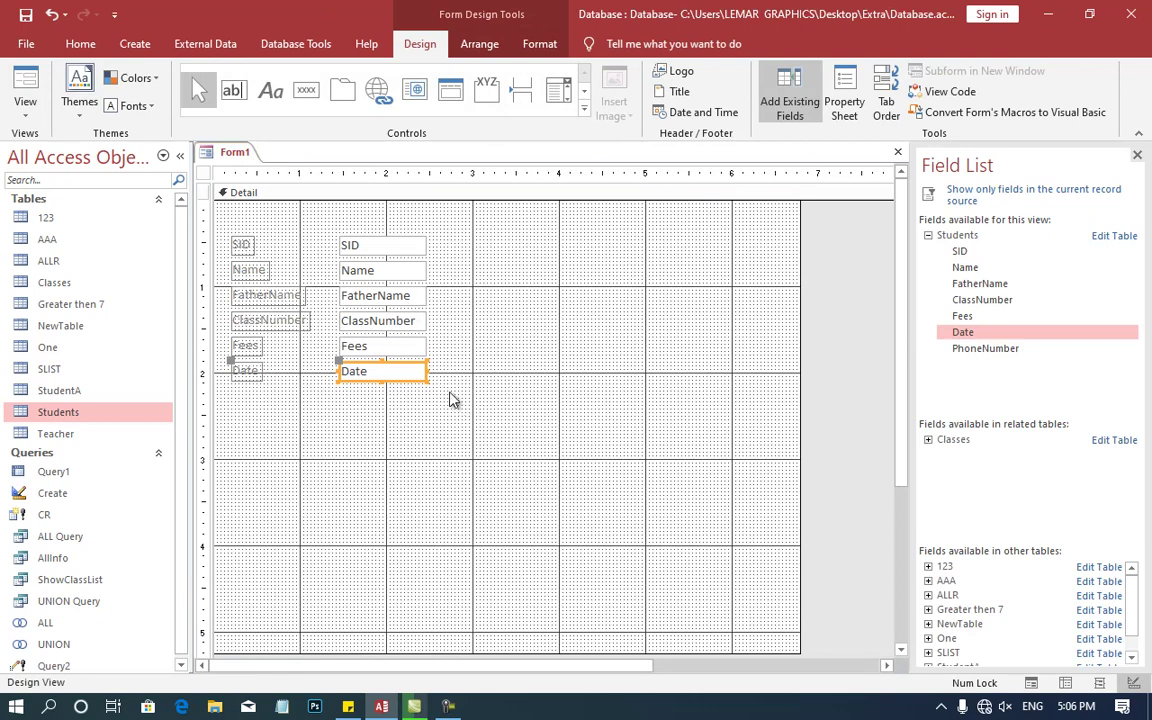
mouse_move(450, 400)
left_mouse_down()
mouse_move(370, 301)
mouse_move(665, 249)
left_mouse_up()
mouse_move(684, 373)
left_mouse_down()
mouse_move(633, 308)
mouse_move(439, 356)
left_mouse_up()
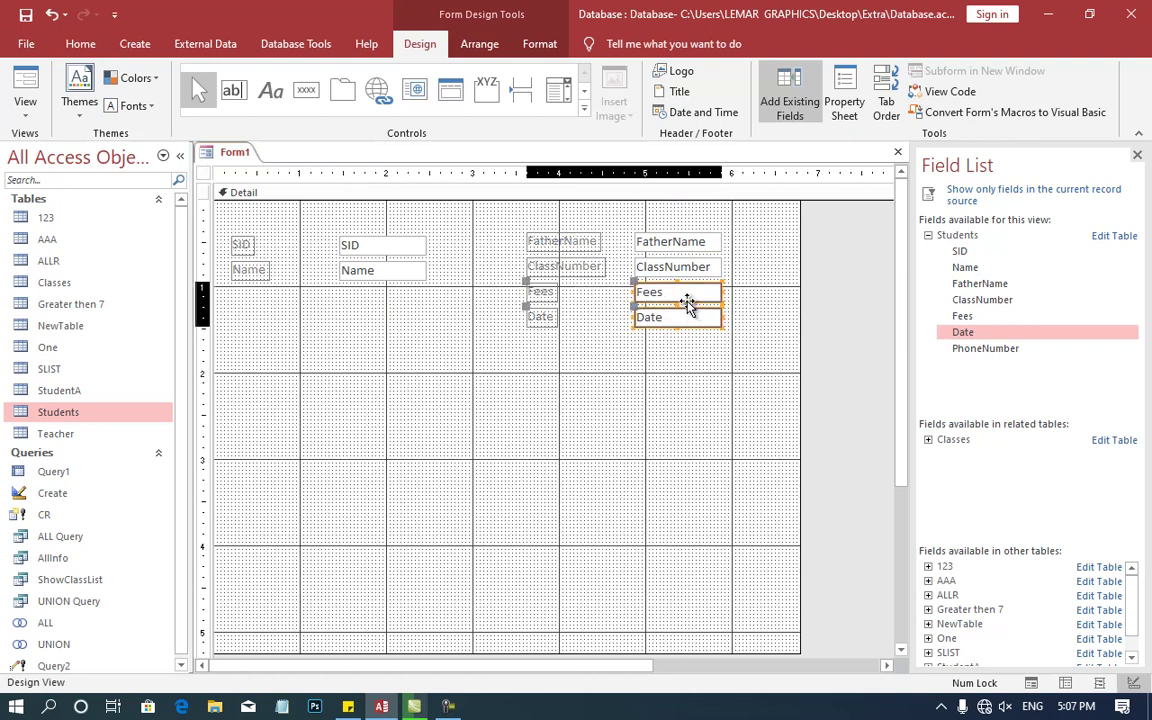
left_click(586, 399)
Select all six field text boxes and make them bold Times New Roman.
left_click(539, 43)
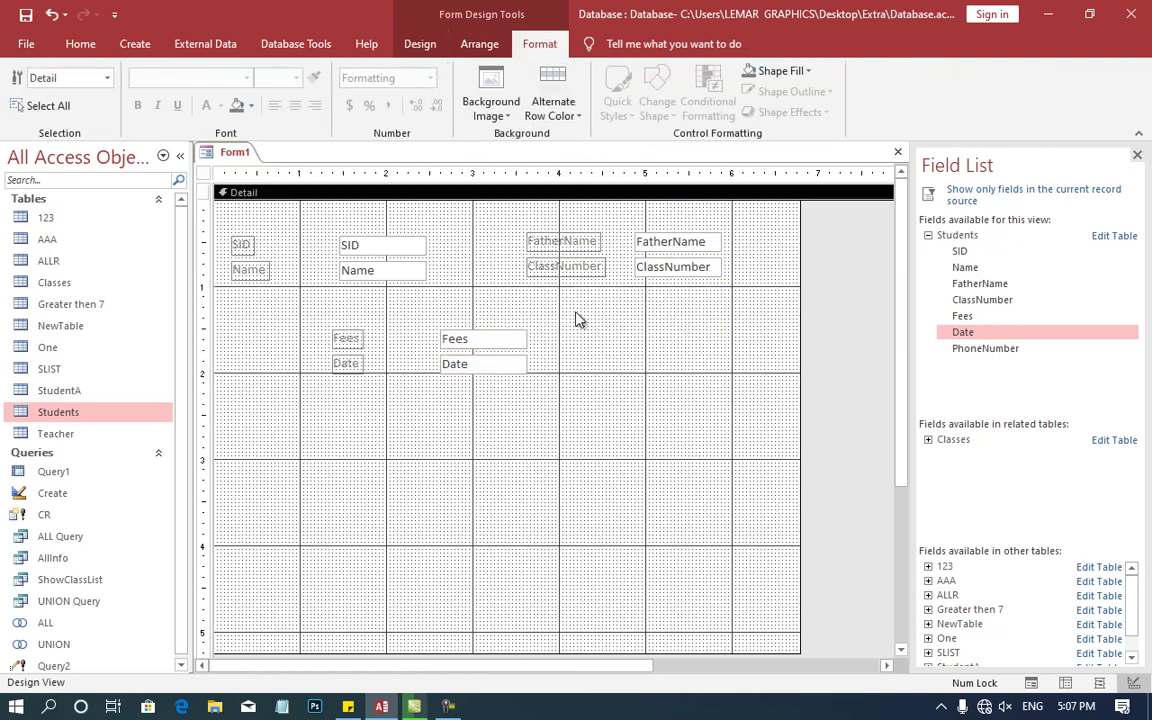
left_click_drag(552, 396, 504, 334)
left_click_drag(430, 272, 390, 225)
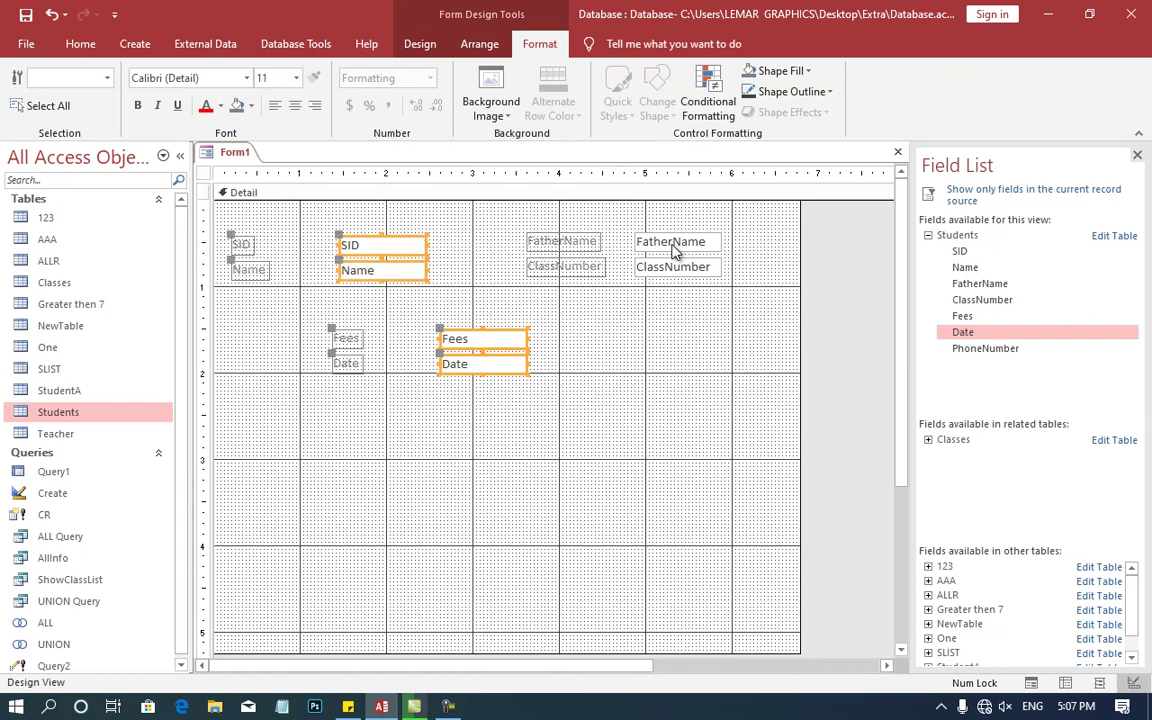
left_click_drag(740, 215, 630, 292)
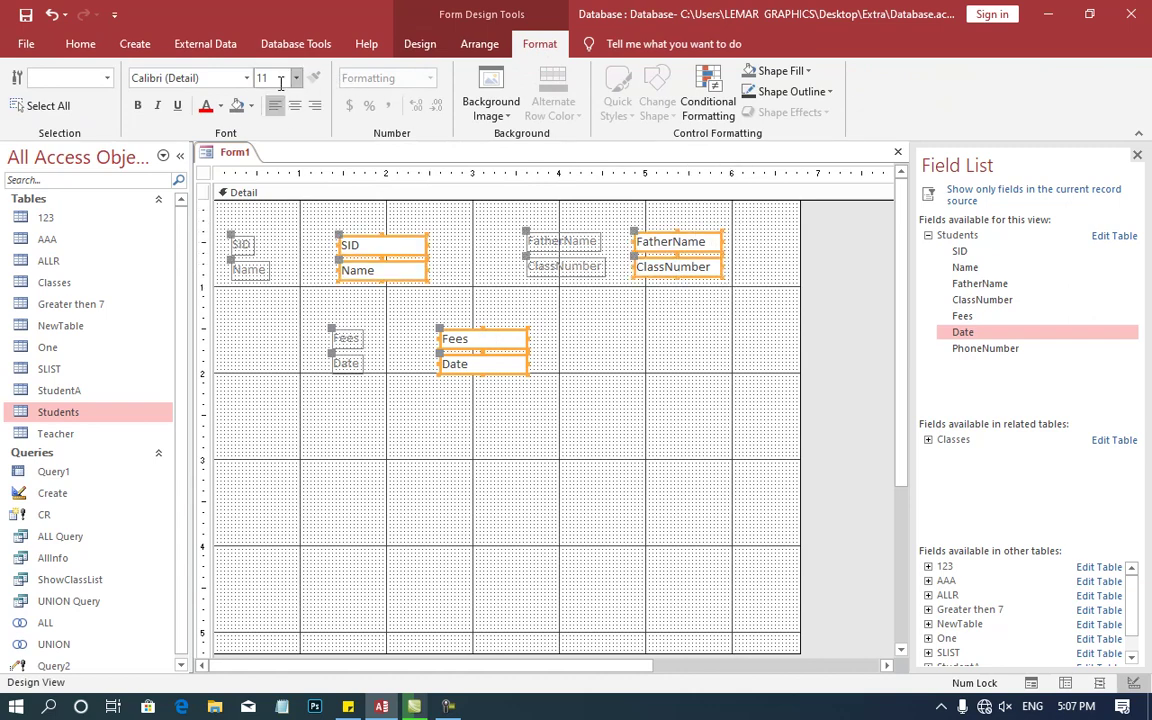
left_click(137, 105)
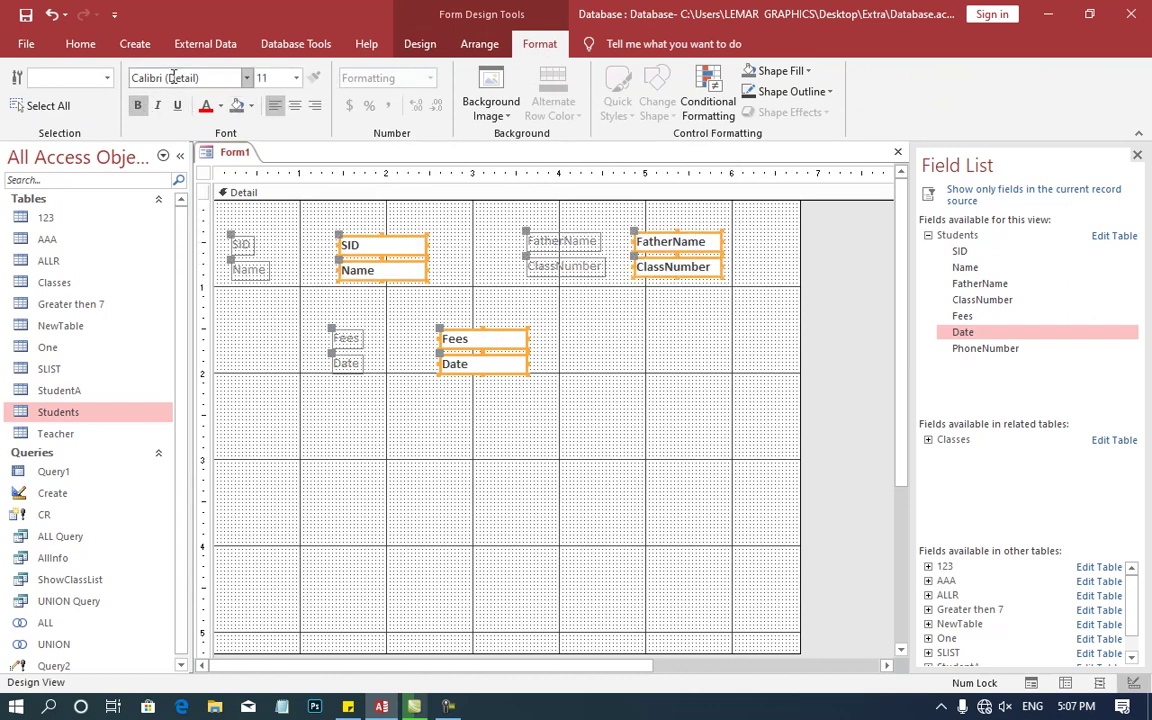
left_click(173, 77)
type("Times New Roman")
key("Return")
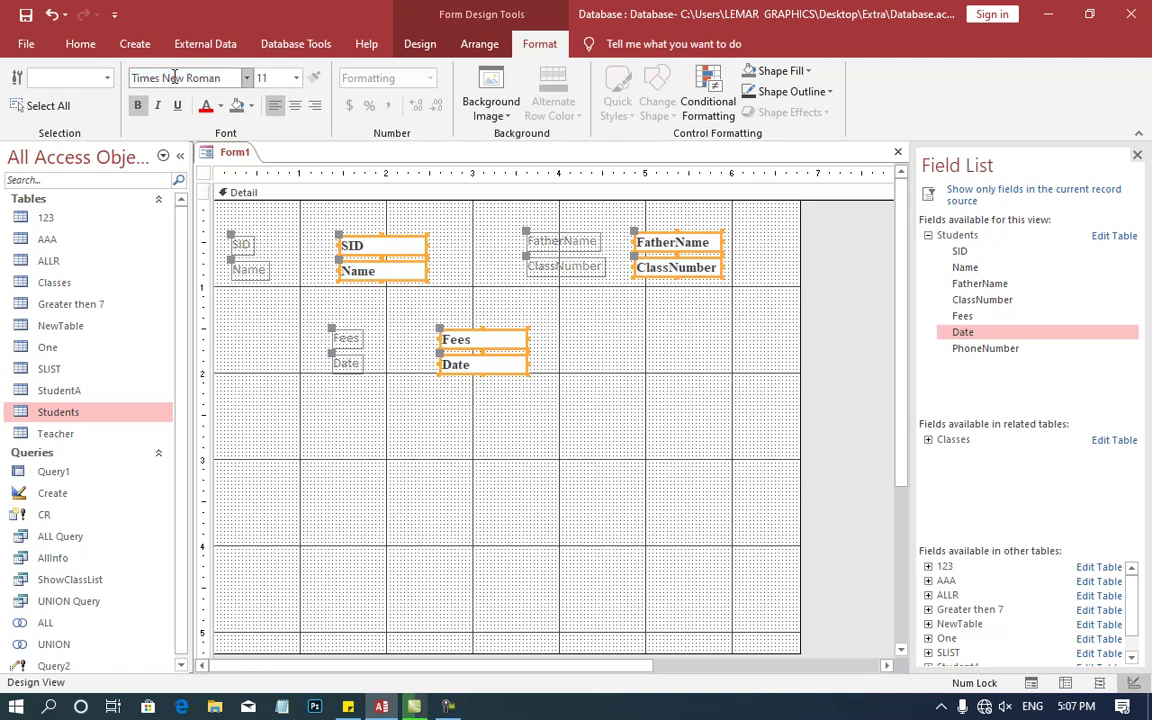
Color the field text gold and fill the boxes black.
left_click(220, 105)
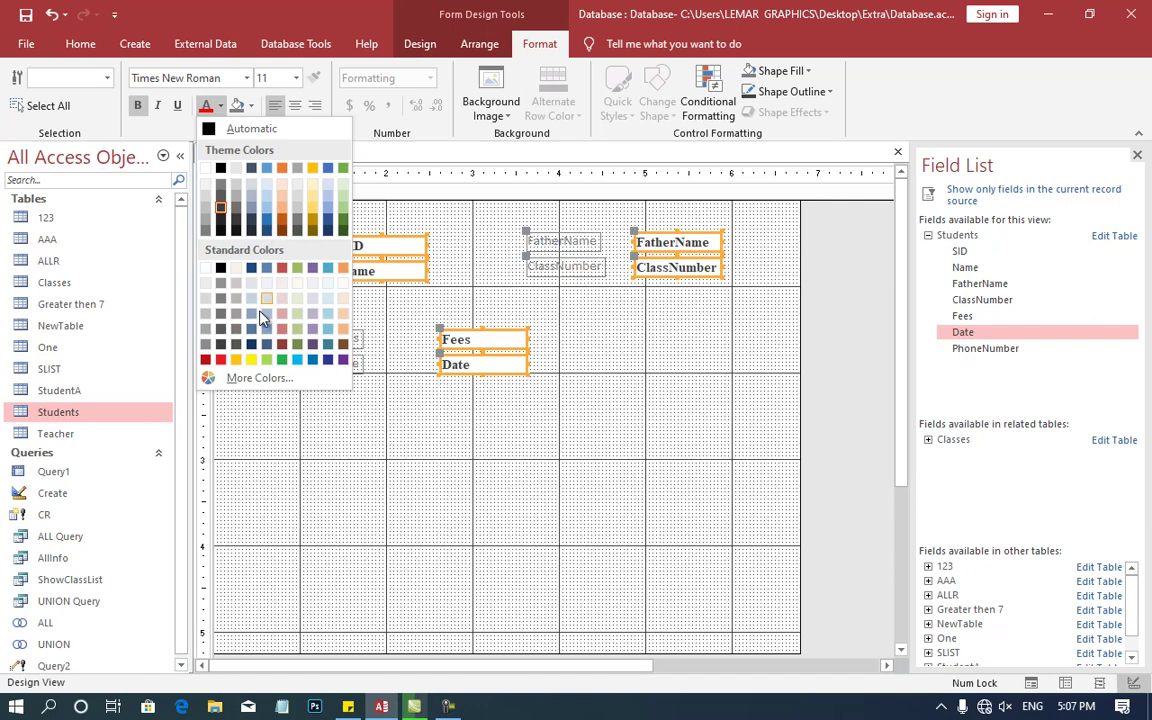
left_click(235, 360)
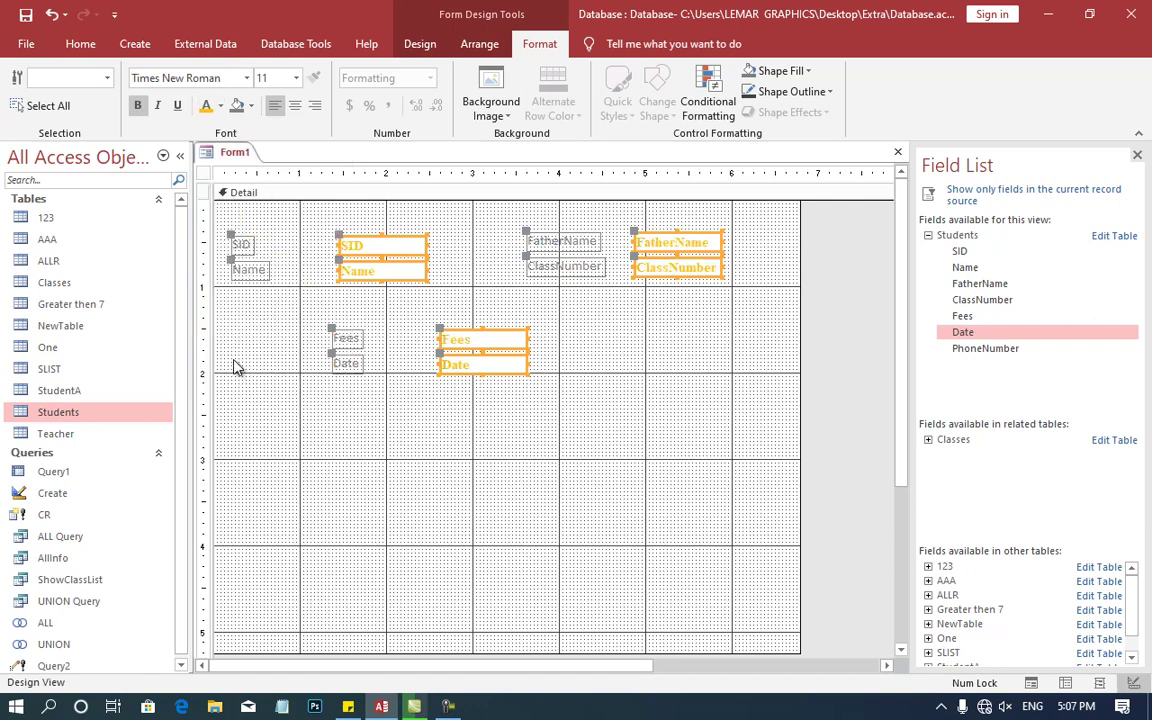
left_click(252, 108)
left_click(240, 161)
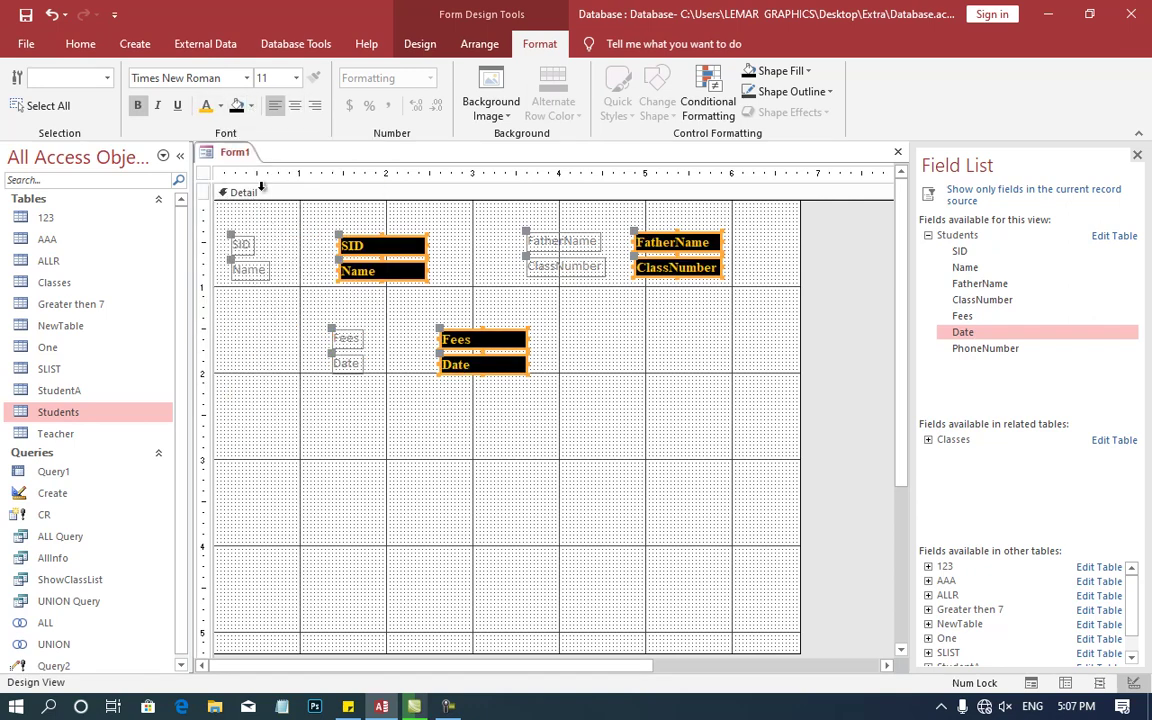
left_click(415, 45)
left_click(25, 100)
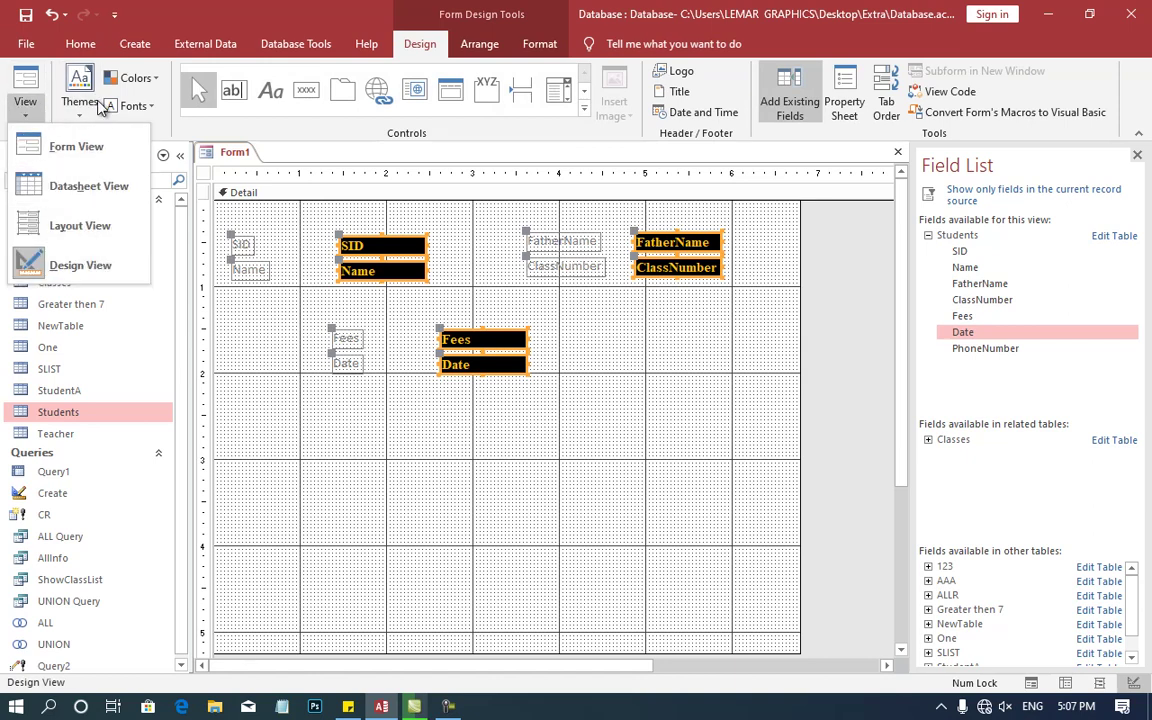
Switch to Form View and enter SID 2324 with the student's and father's names.
left_click(95, 146)
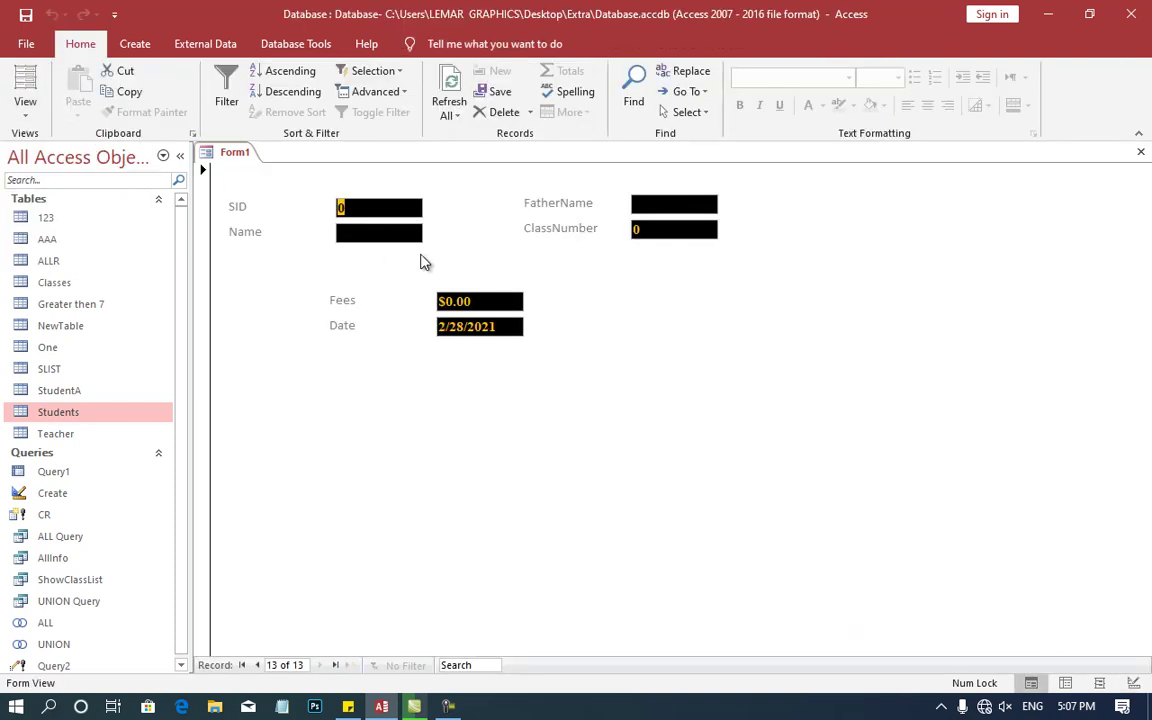
type("2324")
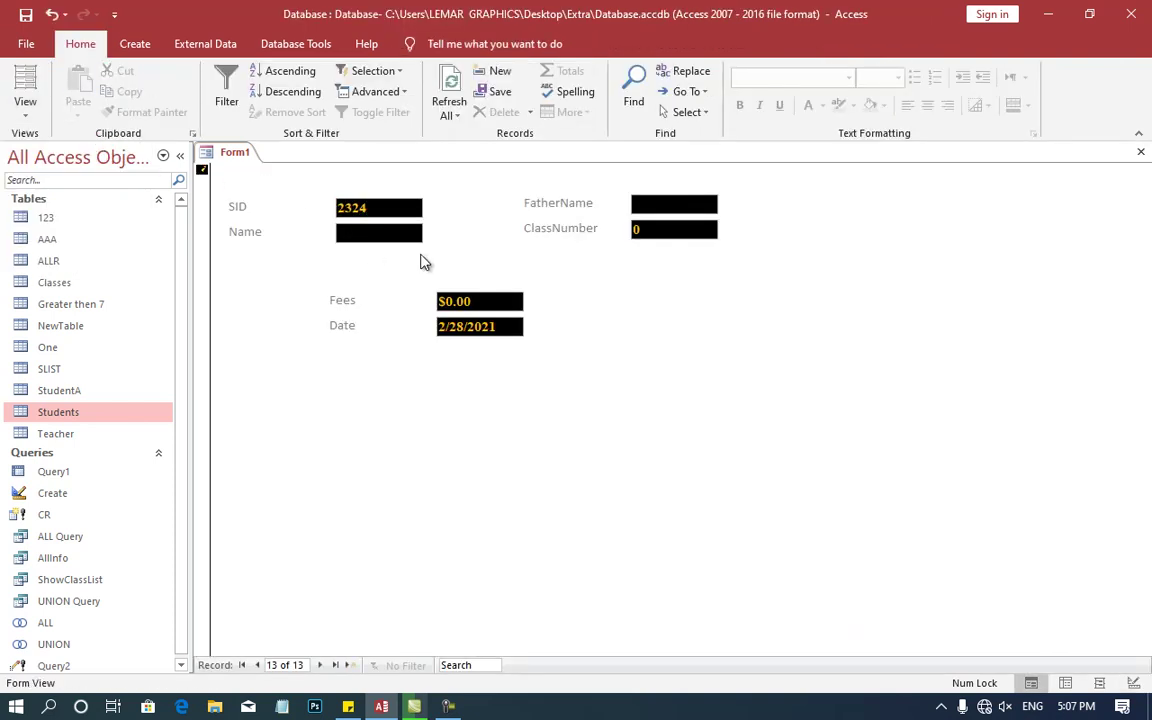
key("Tab")
type("Unas")
key("Tab")
type("Dawoo")
key("BackSpace")
key("BackSpace")
type("oo")
type("od")
key("Tab")
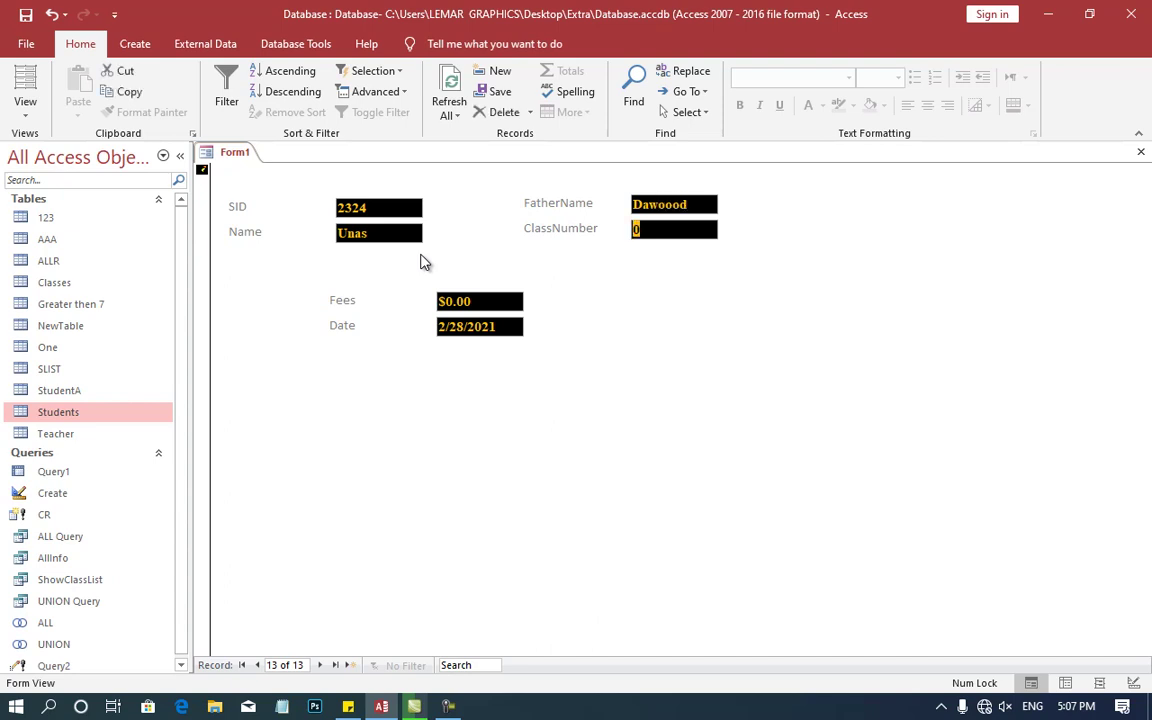
Enter class 3 and fees 3,333, dismiss the Classes warning, and save the record.
type("3")
key("Tab")
type("3,")
type("333")
key("Tab")
key("Tab")
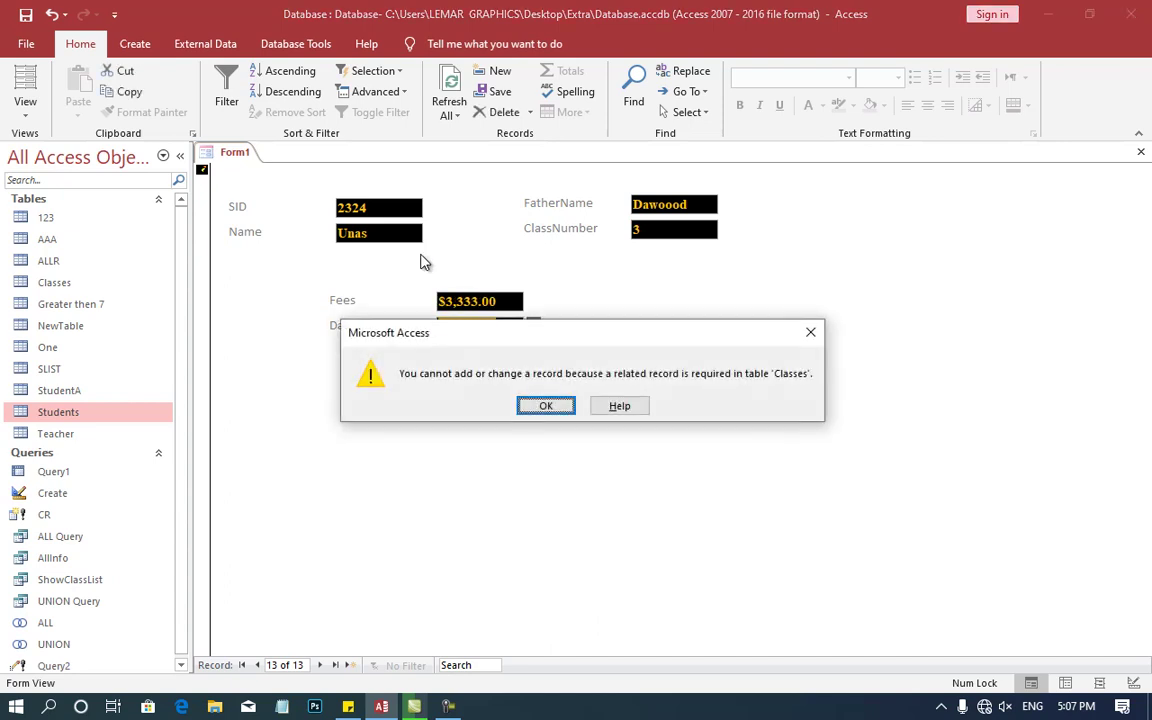
key("Return")
key("shift+Tab")
key("shift+Tab")
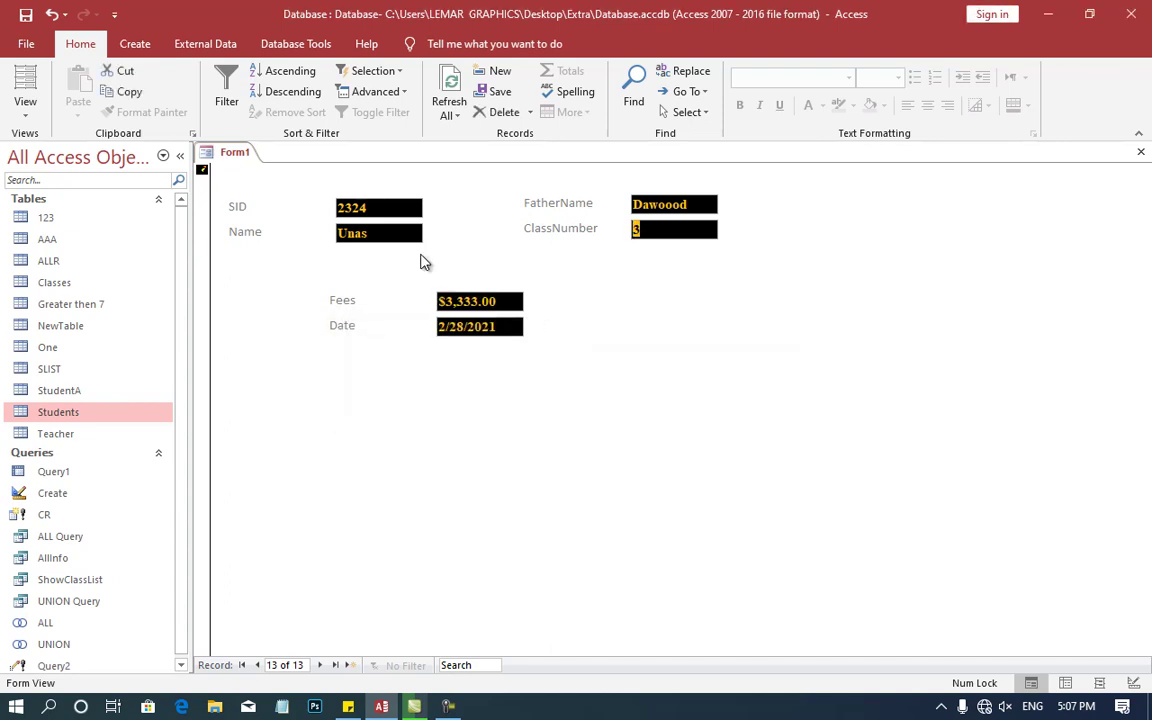
type("2")
key("Tab")
key("Tab")
key("Tab")
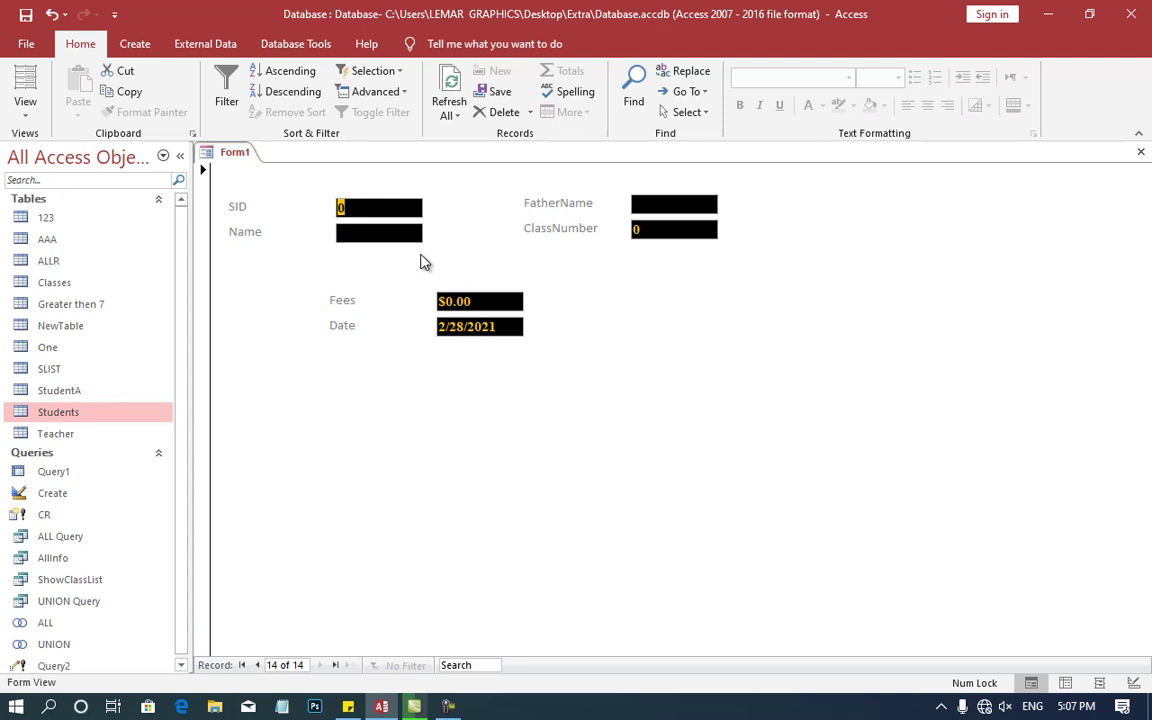